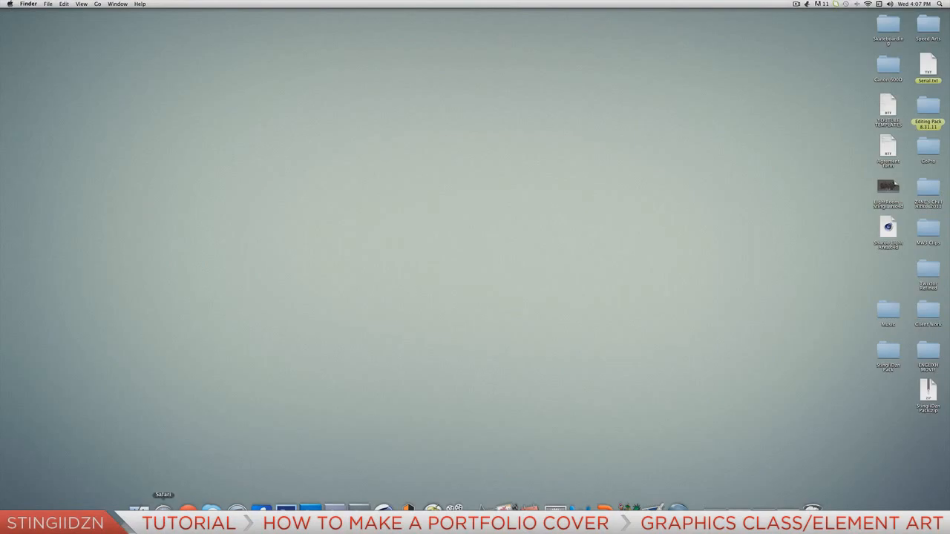
- Open Safari to examine the portfolio site's home page cover and its Artist's Bio page, and minimize the browser window
click(164, 510)
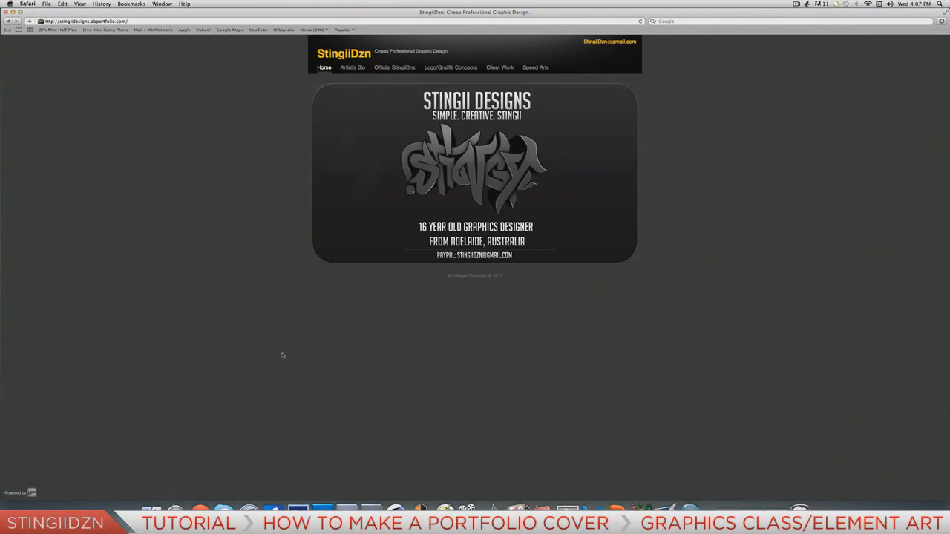
drag(655, 310, 415, 178)
click(297, 178)
drag(296, 178, 507, 294)
click(505, 293)
click(358, 70)
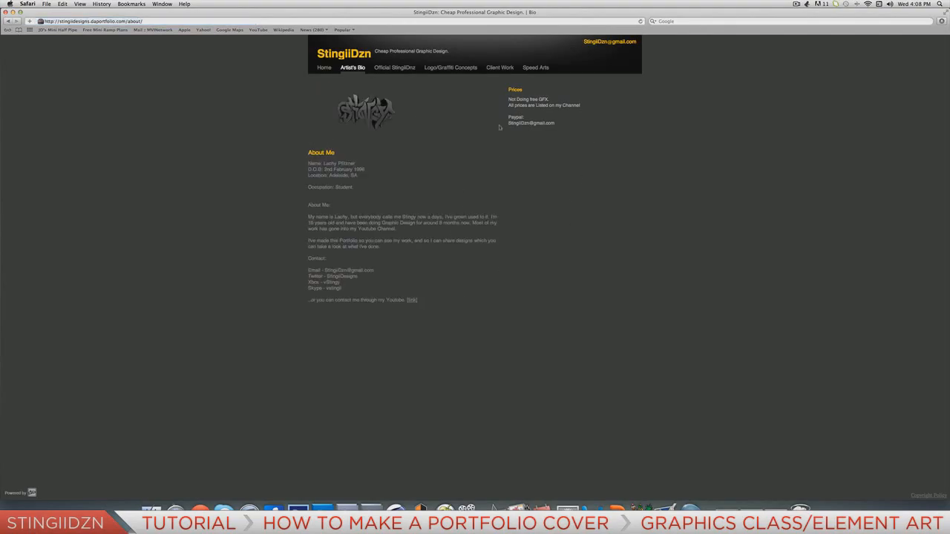
click(325, 68)
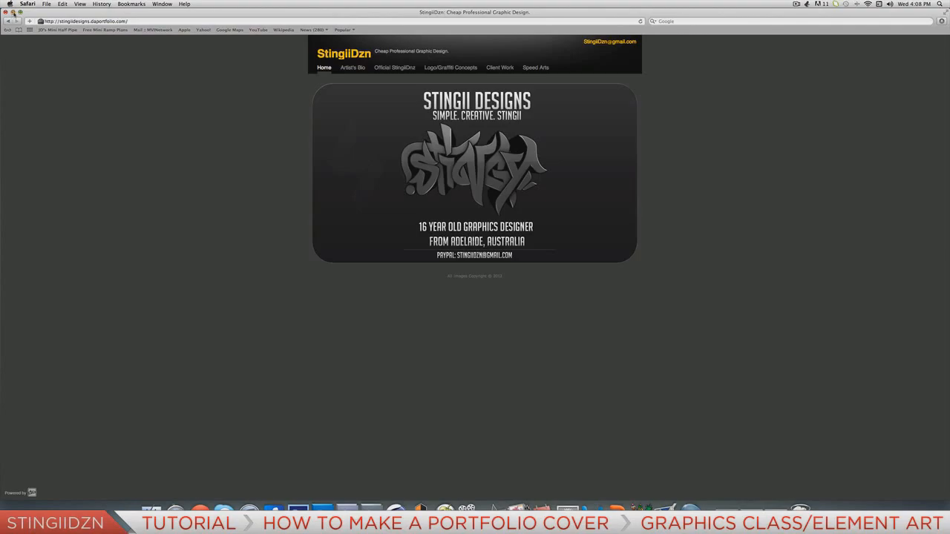
click(13, 11)
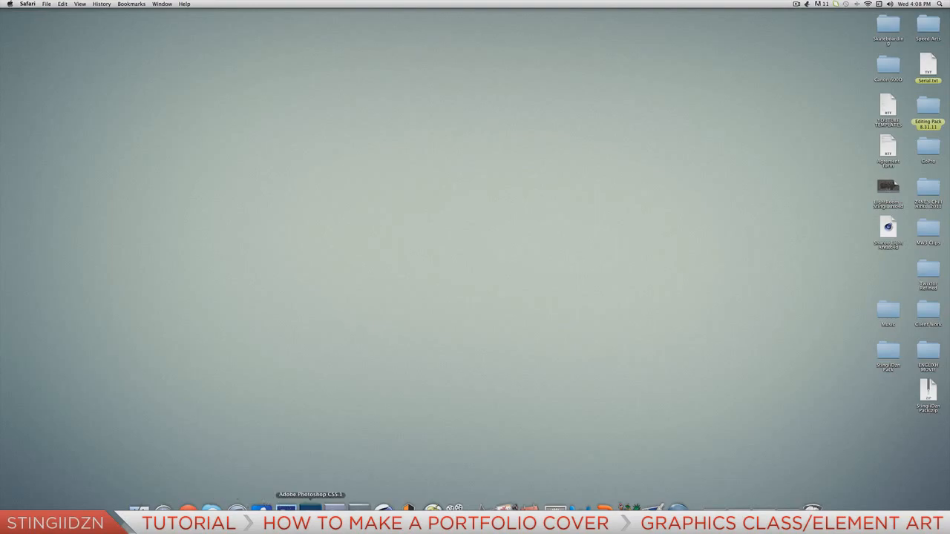
- Switch to Photoshop and create a new 1280 × 720 pixel document with transparent background contents
click(310, 510)
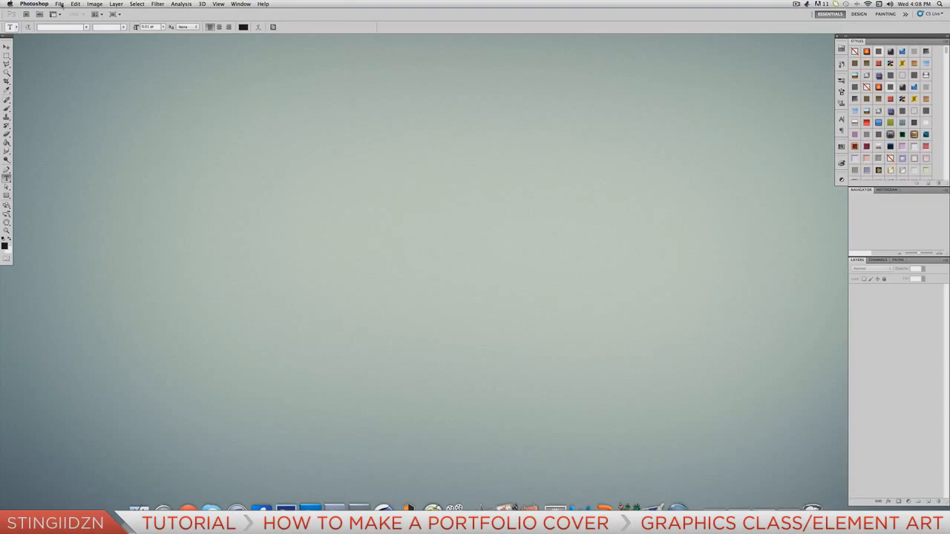
click(59, 3)
click(66, 14)
click(381, 200)
click(393, 212)
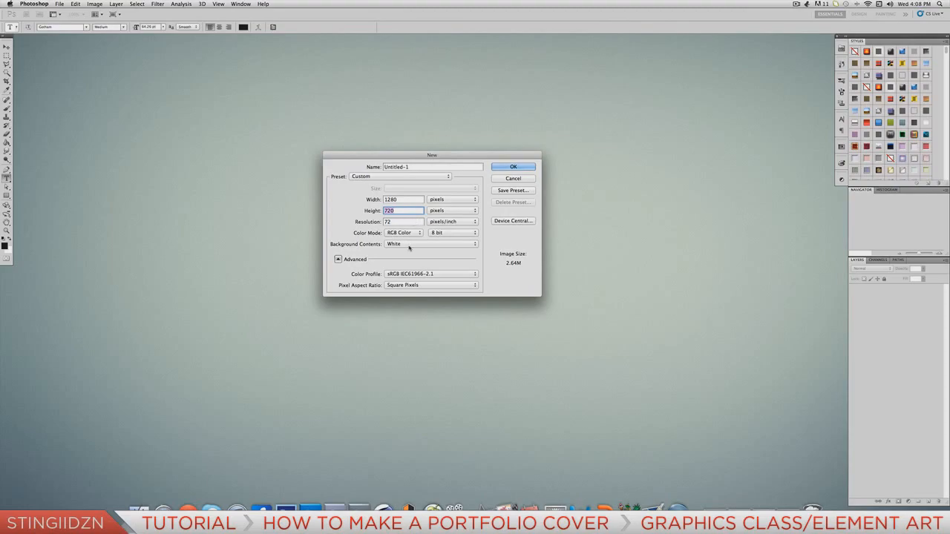
click(410, 244)
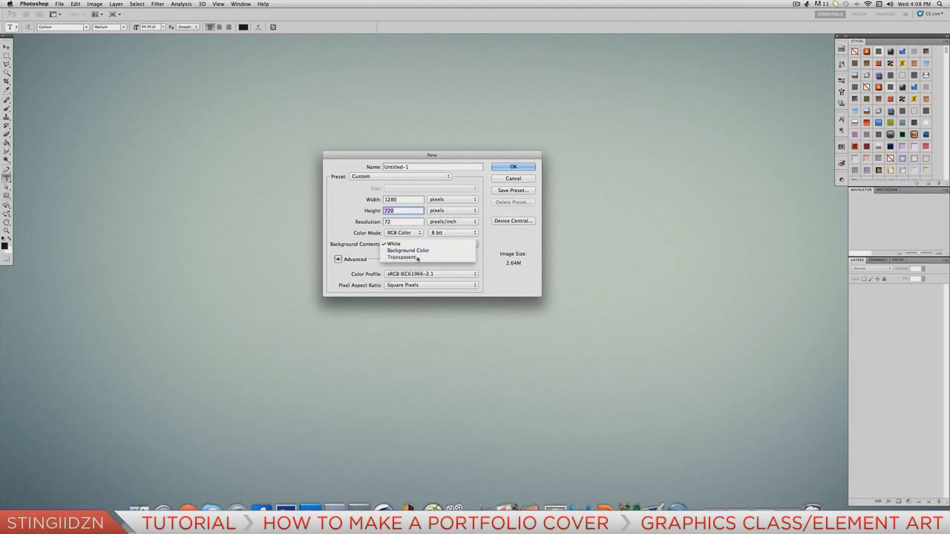
click(418, 257)
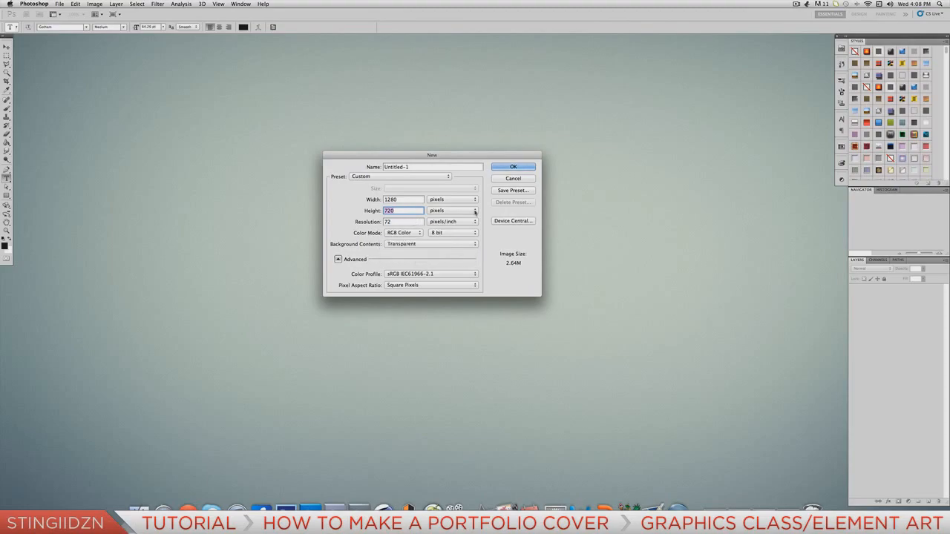
click(515, 167)
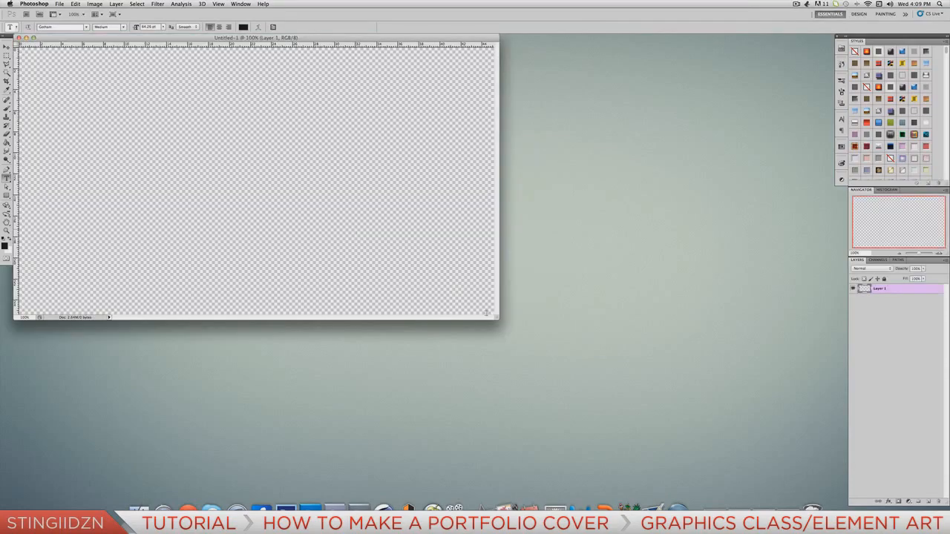
- Draw a dark rounded rectangle with a 0.7 cm corner radius, leaving a thin even margin inside the canvas edges
drag(497, 317, 701, 420)
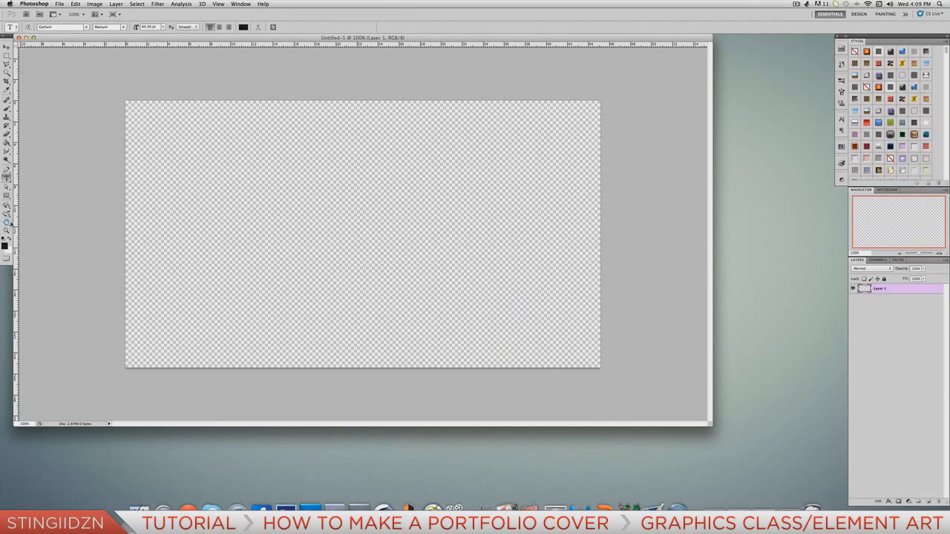
click(7, 196)
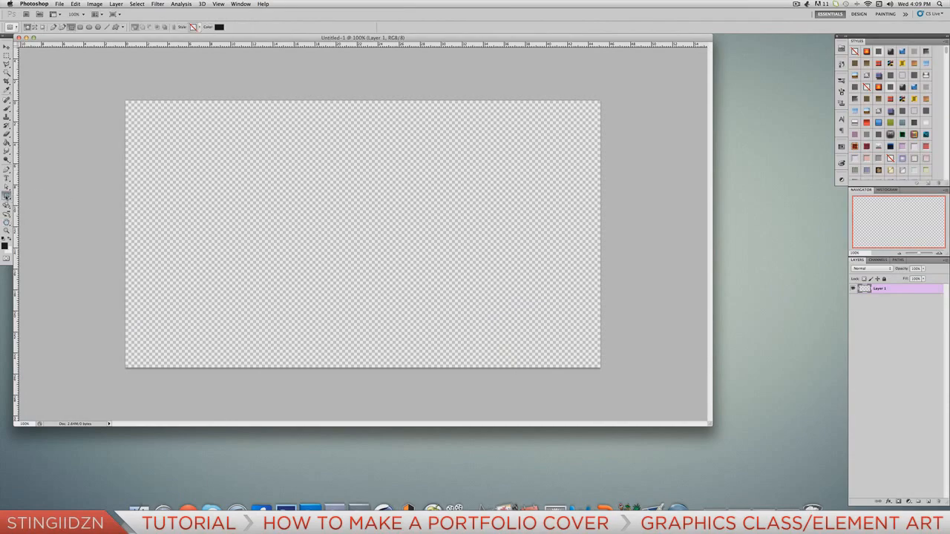
click(7, 196)
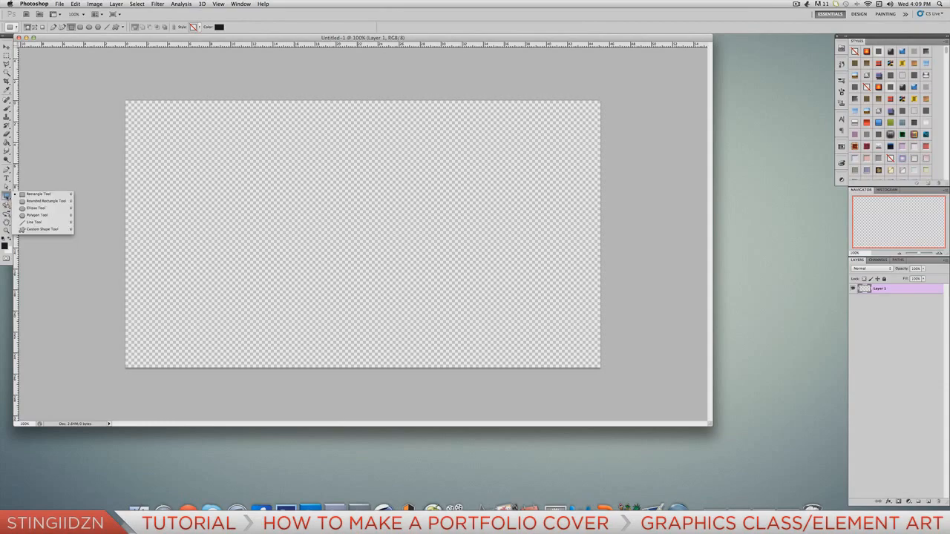
click(48, 204)
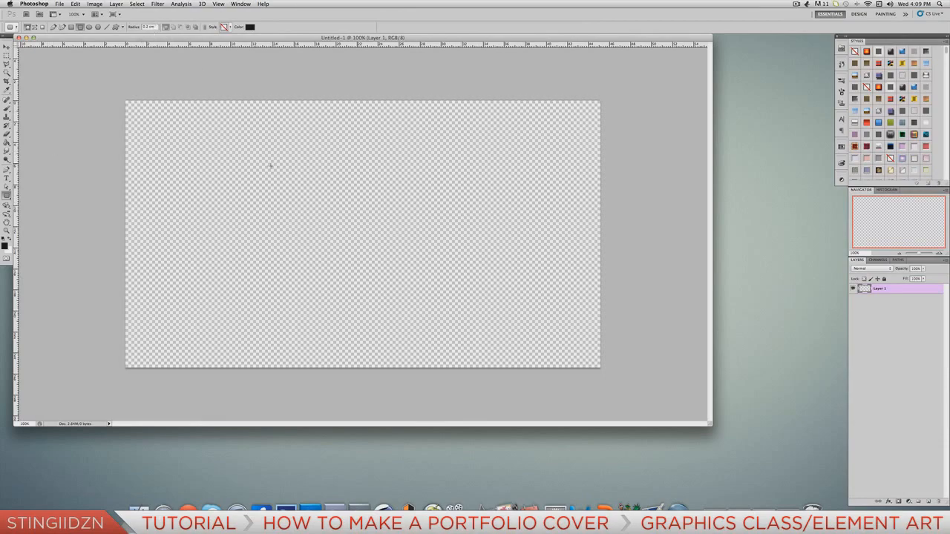
drag(130, 108, 270, 157)
key(super+z)
click(151, 26)
key(Return)
drag(127, 104, 598, 365)
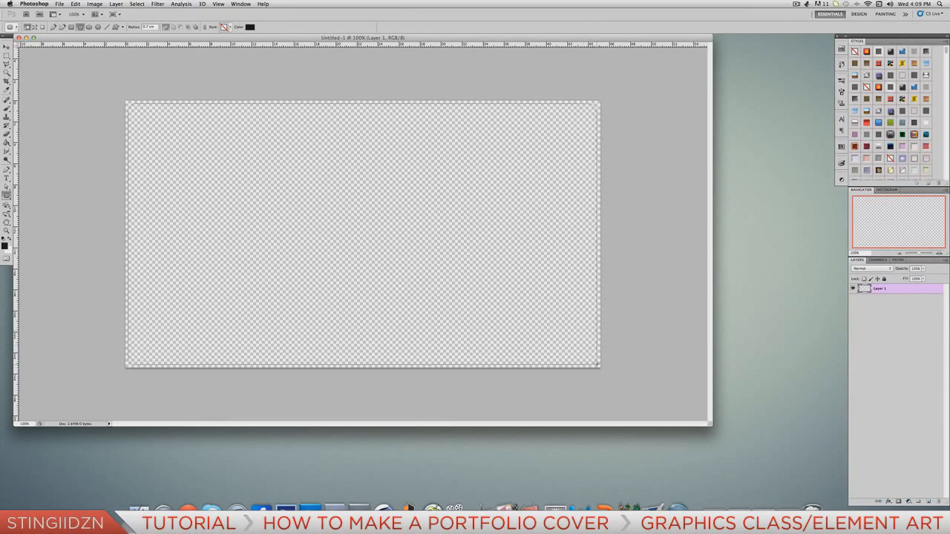
drag(597, 365, 598, 365)
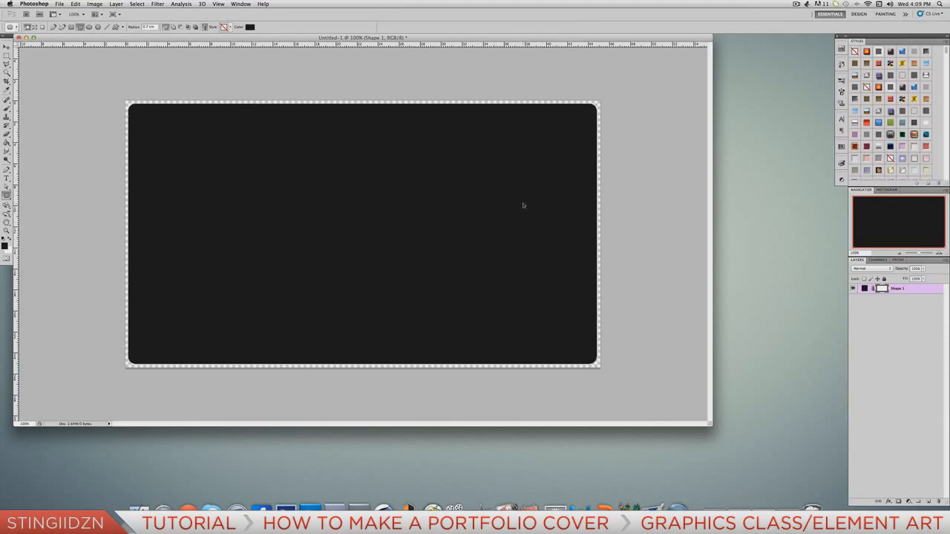
- Nudge the rounded rectangle down slightly to centre it on the canvas, and rasterize its shape layer
key(super+t)
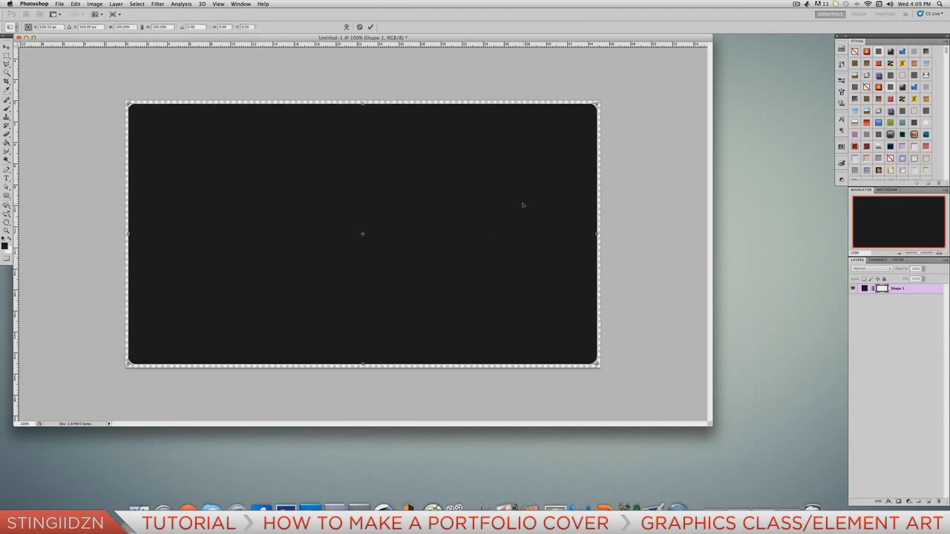
key(Down)
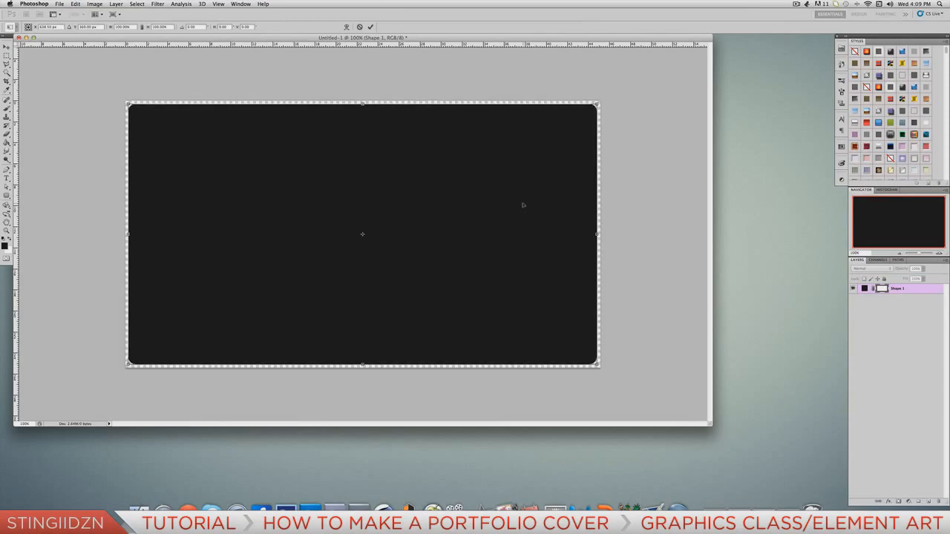
key(Return)
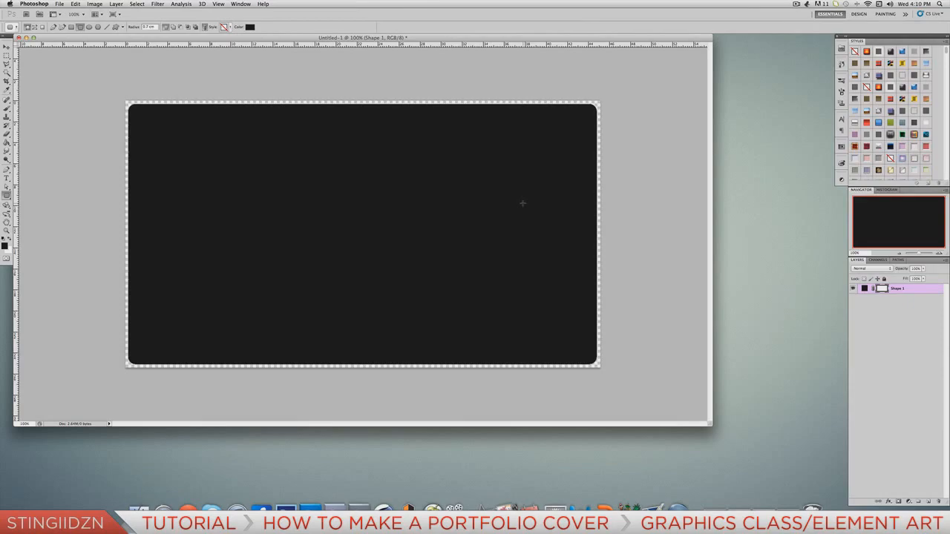
right_click(920, 294)
click(885, 350)
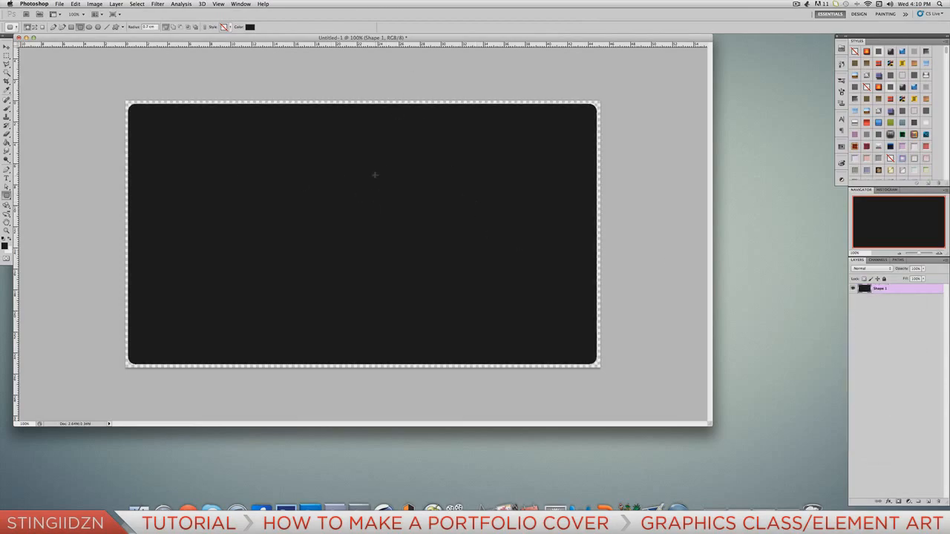
- Add a drop shadow to the rectangle layer with a 90° angle, Normal blend mode and opacity reduced to about half
double_click(937, 290)
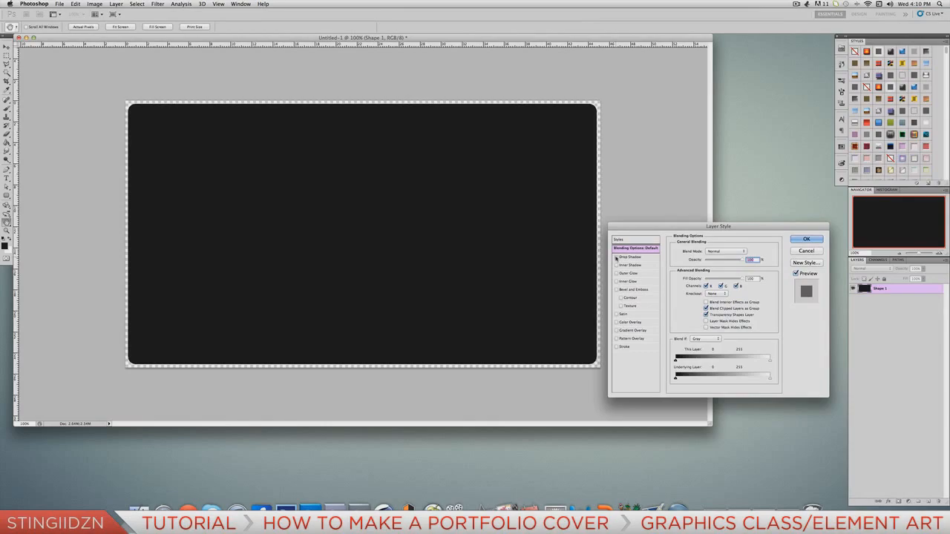
click(627, 257)
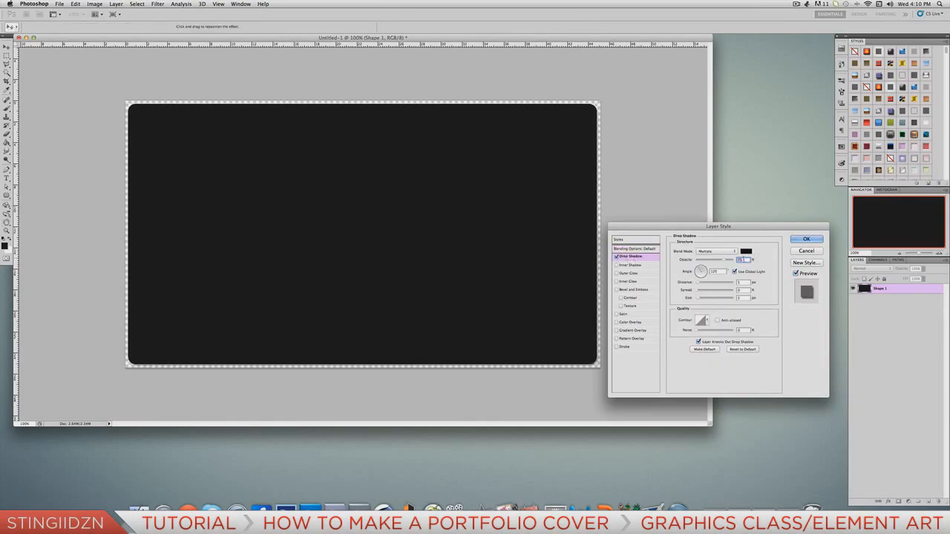
drag(726, 272, 696, 273)
text(90)
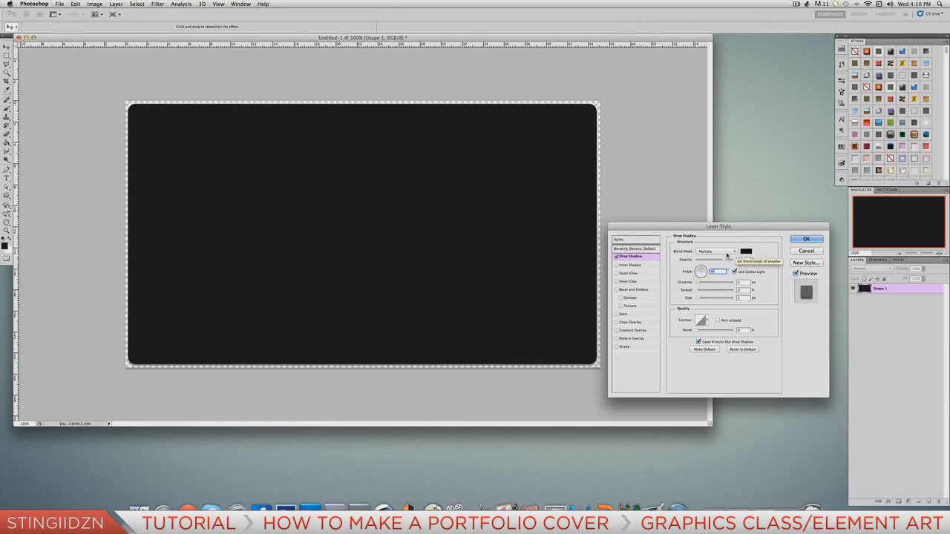
click(726, 252)
click(718, 234)
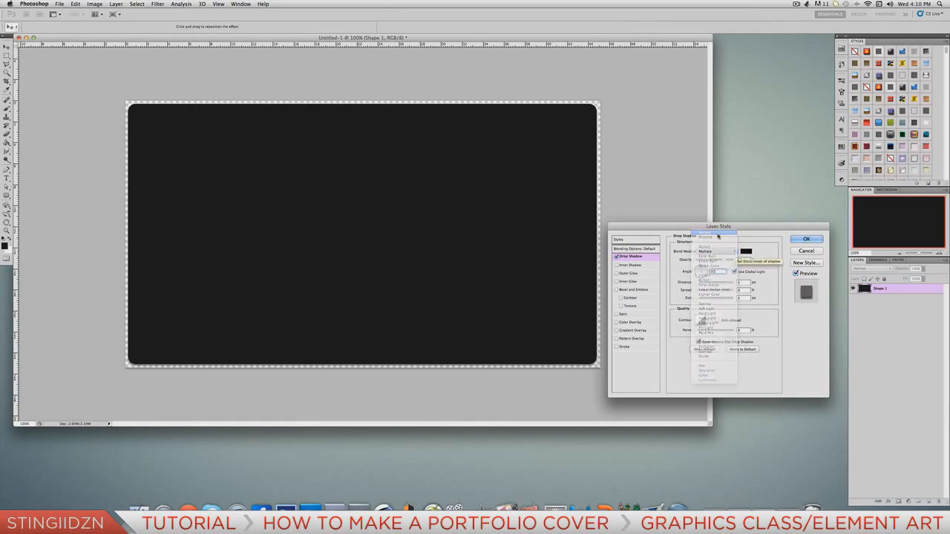
drag(723, 260, 716, 262)
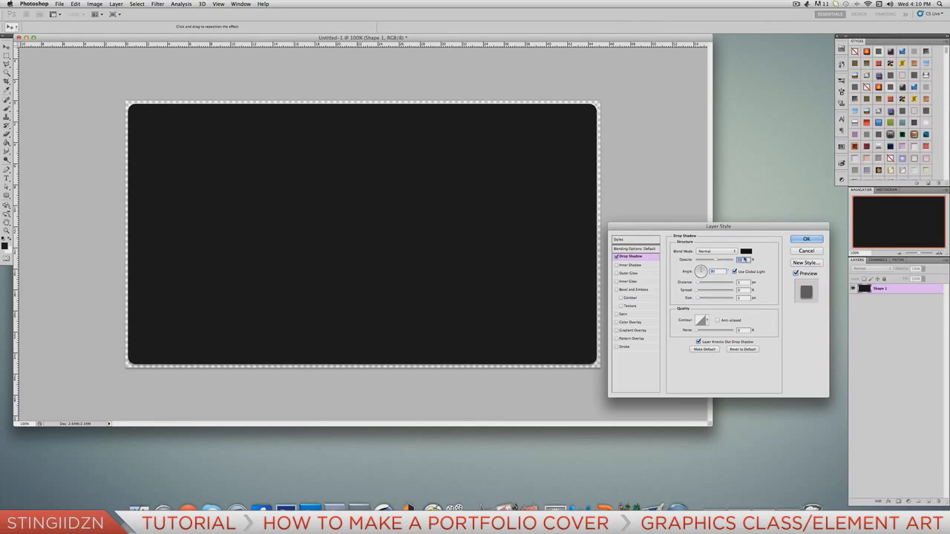
- Set the drop shadow's colour to dark grey #1f1f1f and fine-tune its distance and size
click(745, 251)
click(561, 218)
drag(561, 218, 536, 210)
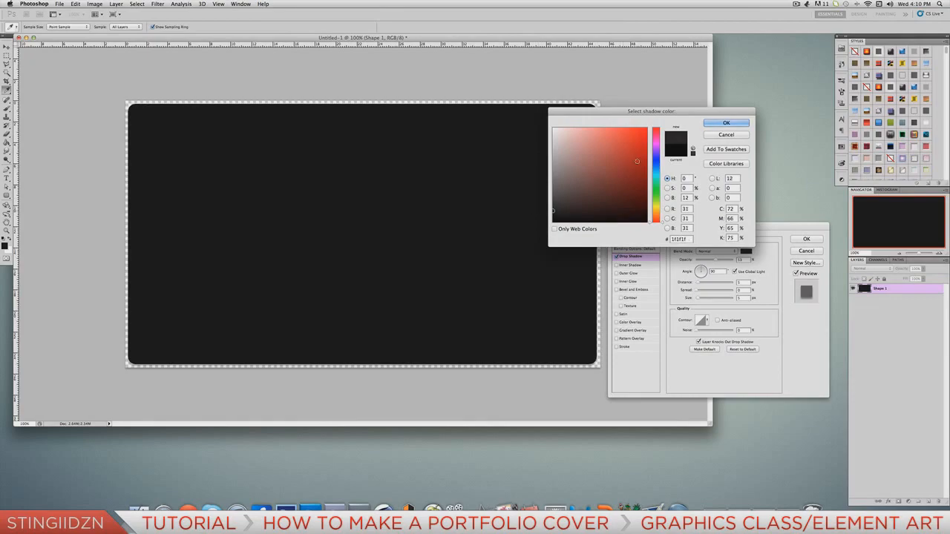
click(714, 124)
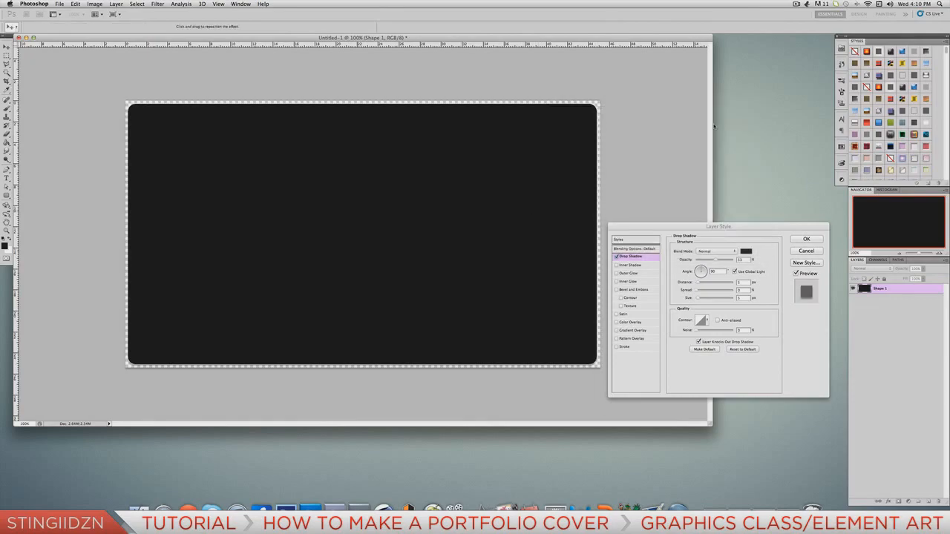
drag(697, 283, 697, 284)
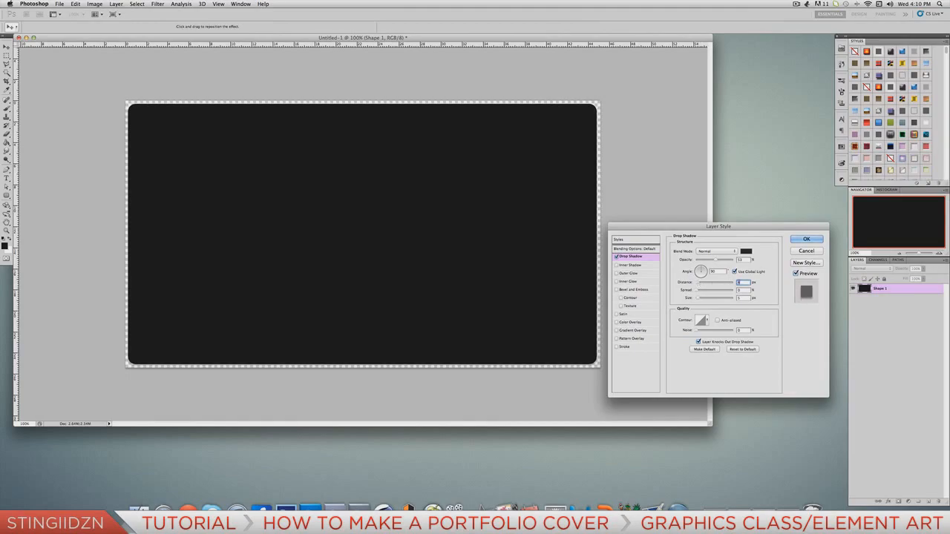
drag(697, 299, 696, 298)
- Add a black-to-white linear gradient overlay at maximum scale, and set its blend mode to Soft Light
click(616, 330)
click(632, 331)
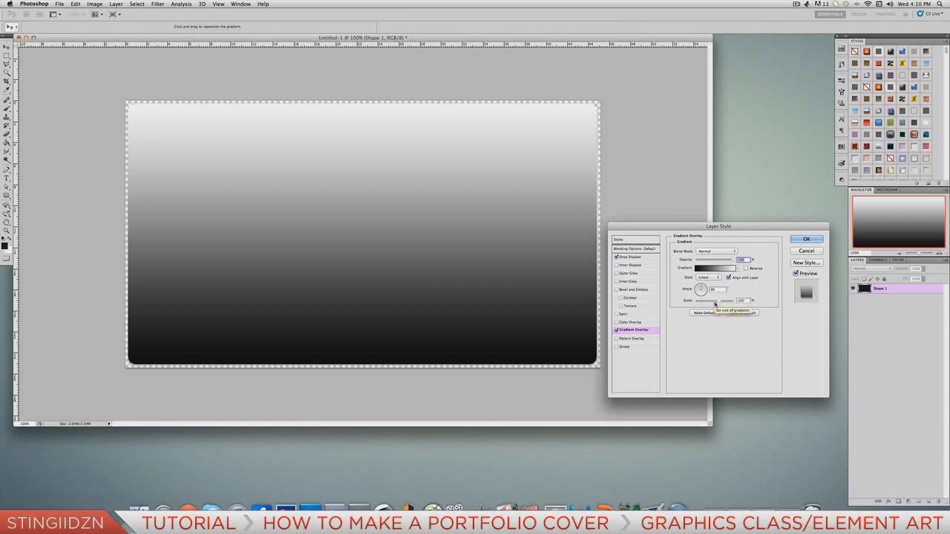
drag(721, 302, 755, 302)
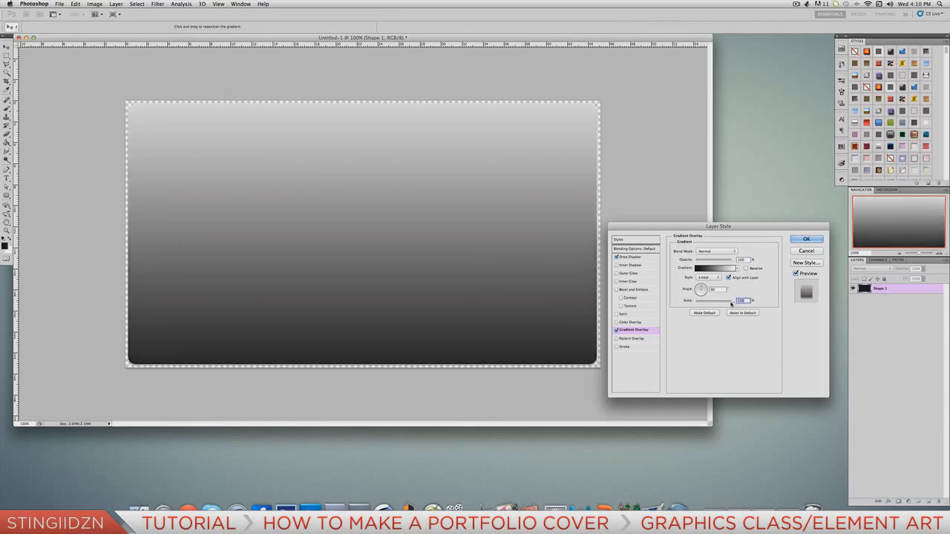
click(714, 251)
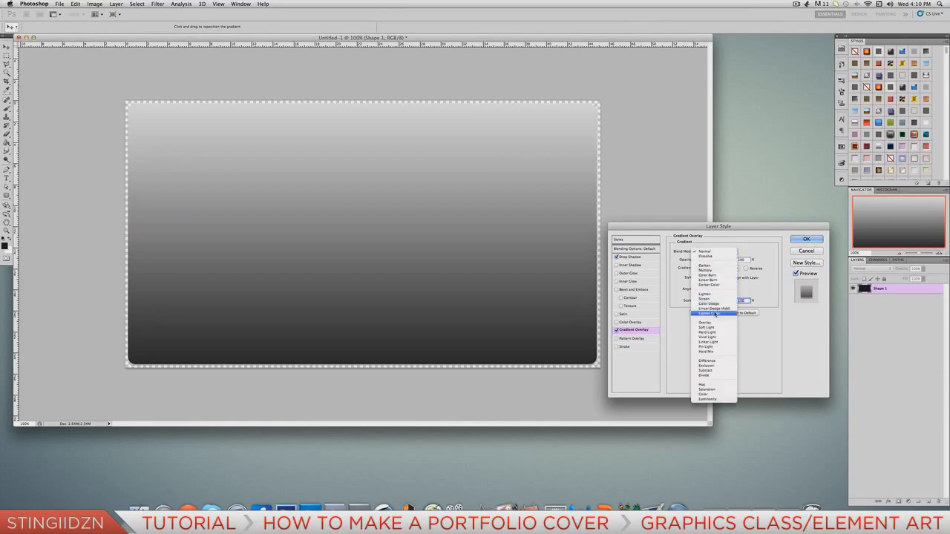
click(705, 323)
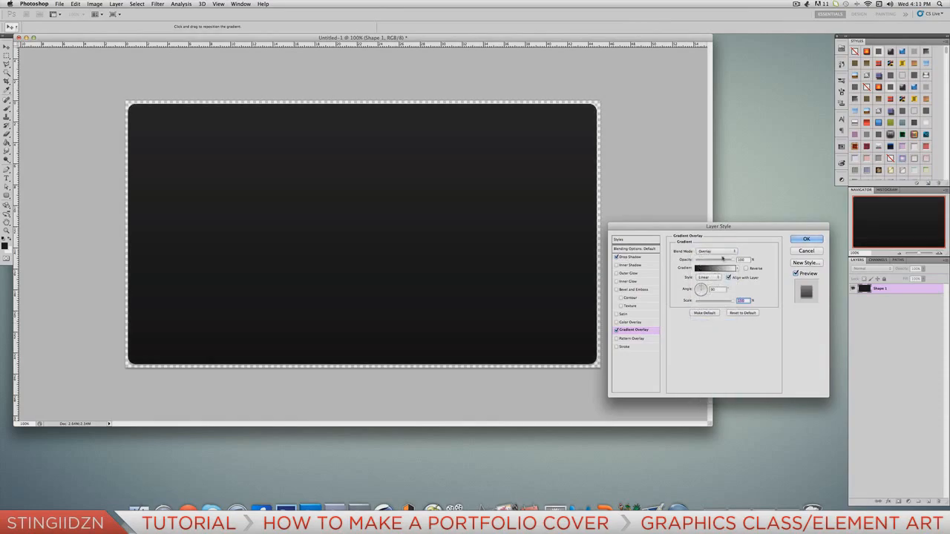
click(730, 251)
click(728, 257)
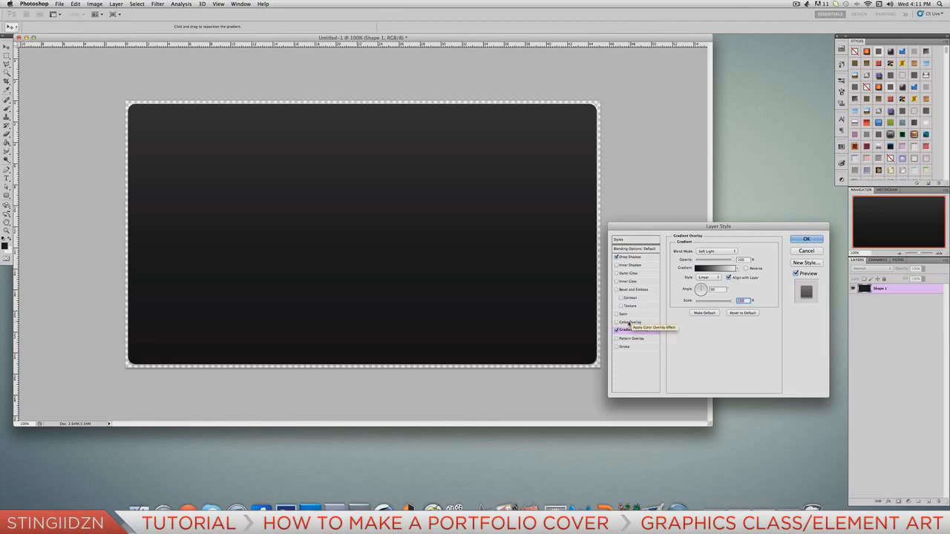
key(shift+Tab)
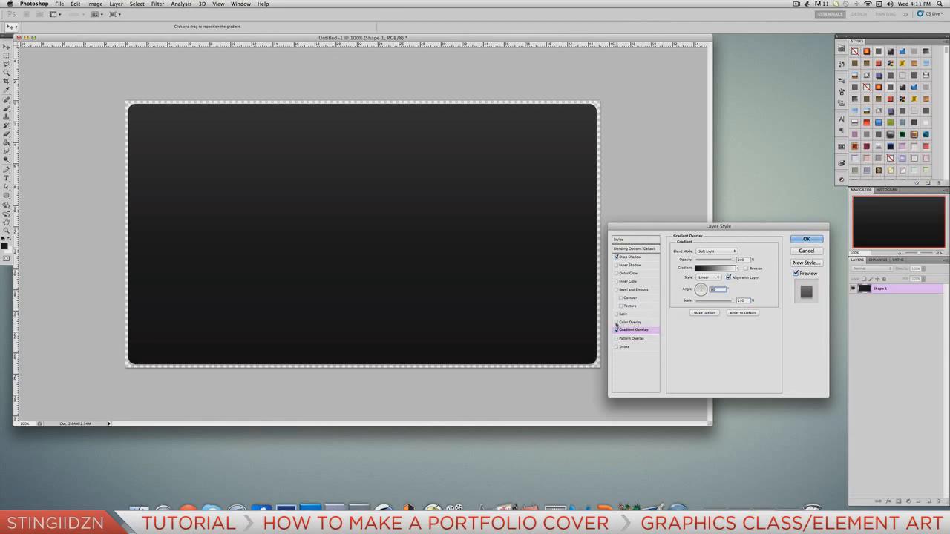
- Add a colour overlay to the rectangle layer and set its colour to a neutral dark grey of about #262626
click(616, 322)
click(630, 322)
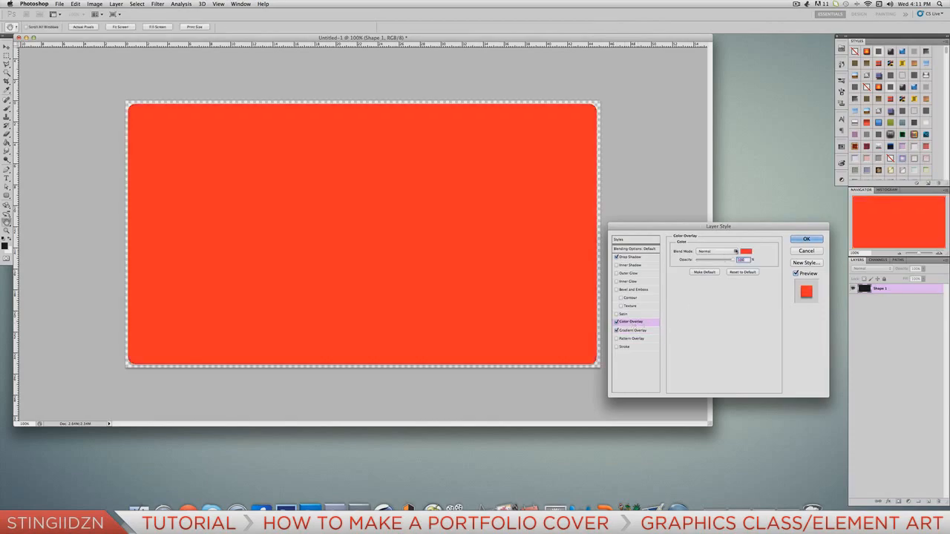
click(745, 251)
click(553, 208)
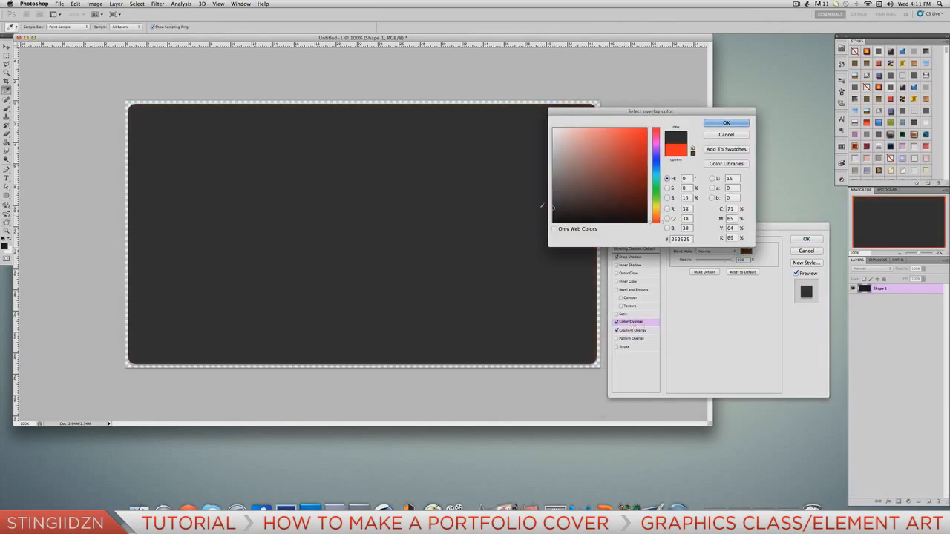
click(551, 210)
click(725, 123)
- Set the colour overlay's blend mode to Overlay and lower its opacity to about half
click(730, 252)
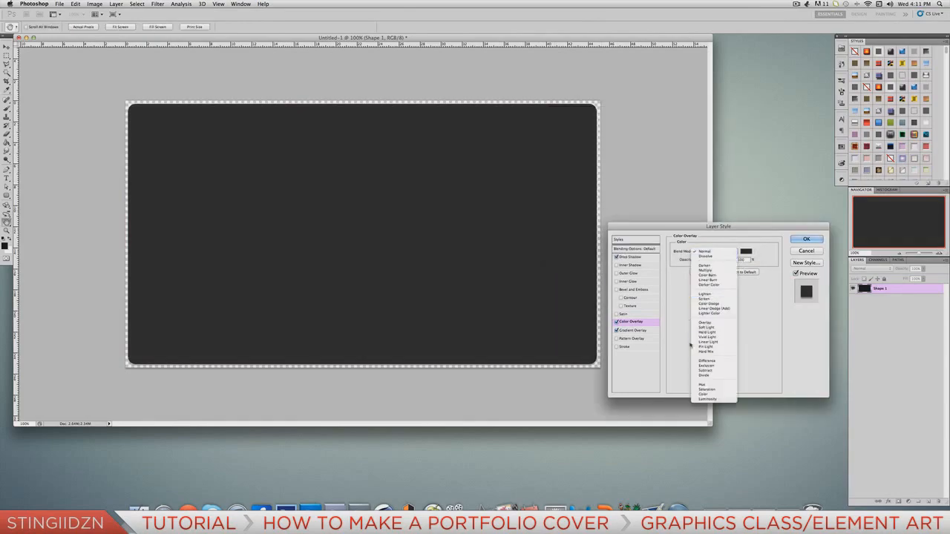
click(704, 323)
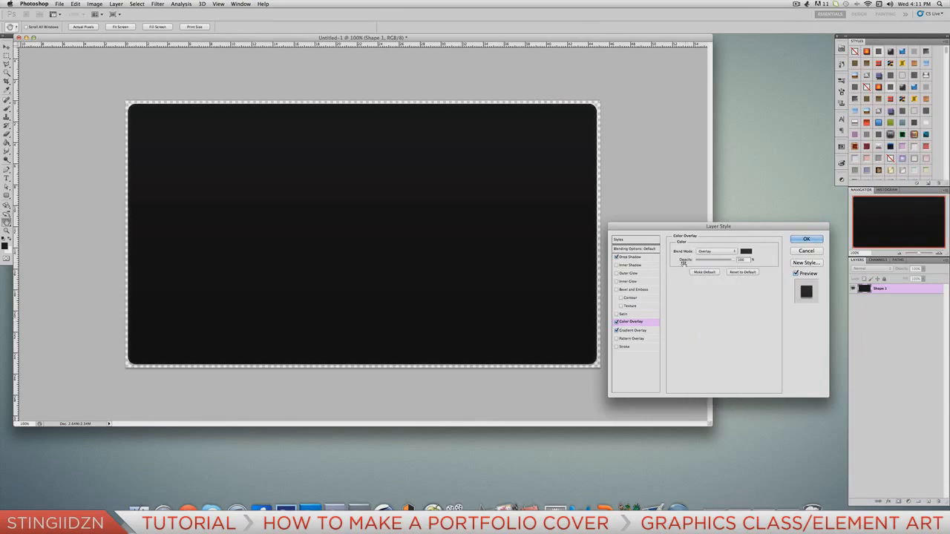
drag(732, 261, 714, 262)
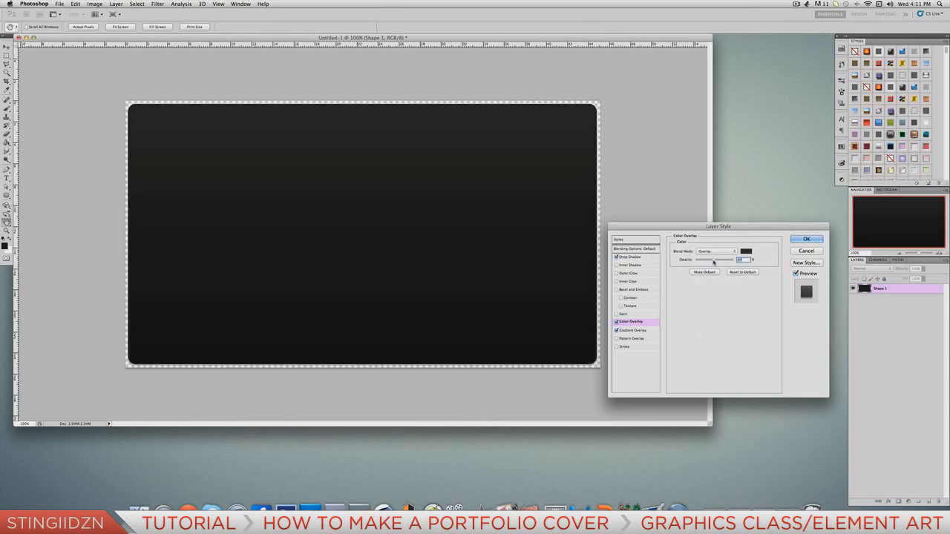
- Set the gradient overlay's blend mode to Normal and change the gradient's black start stop to dark grey #262626
click(632, 330)
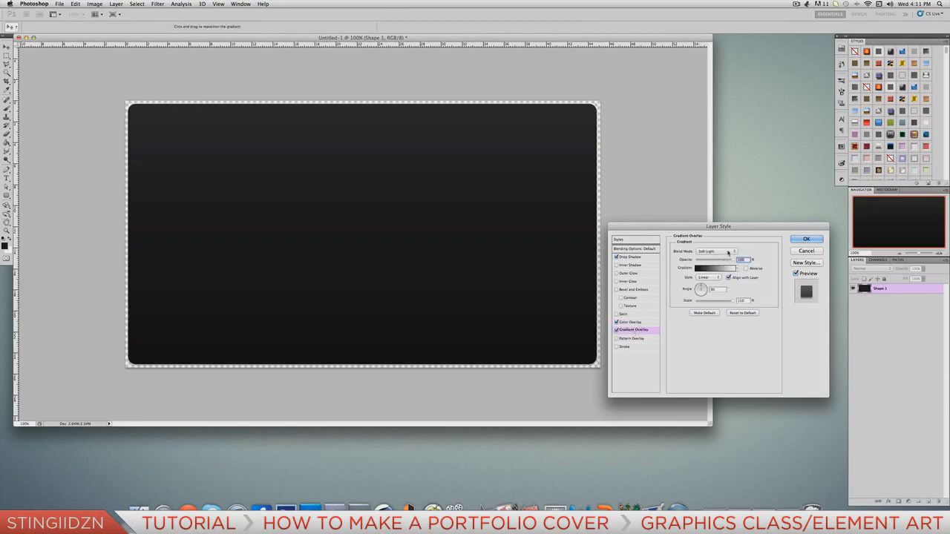
click(728, 253)
click(708, 176)
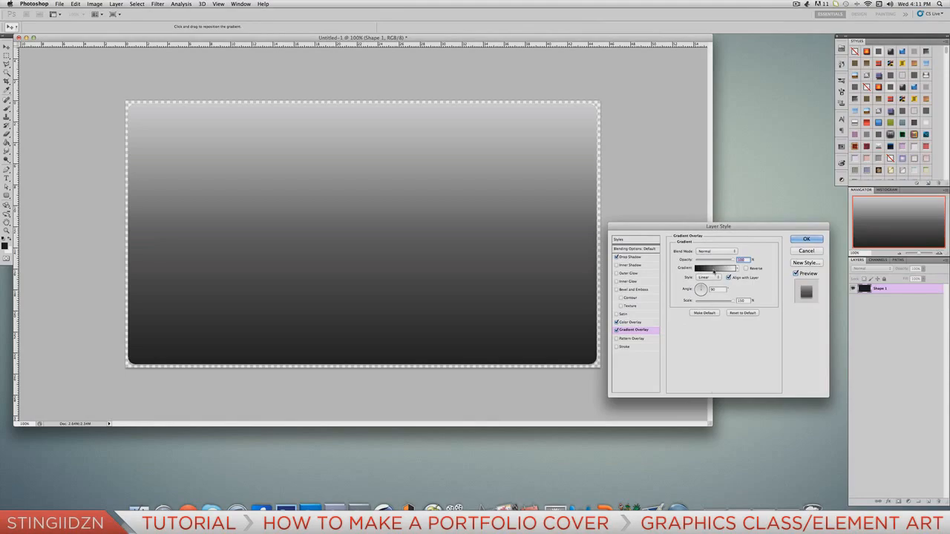
click(713, 270)
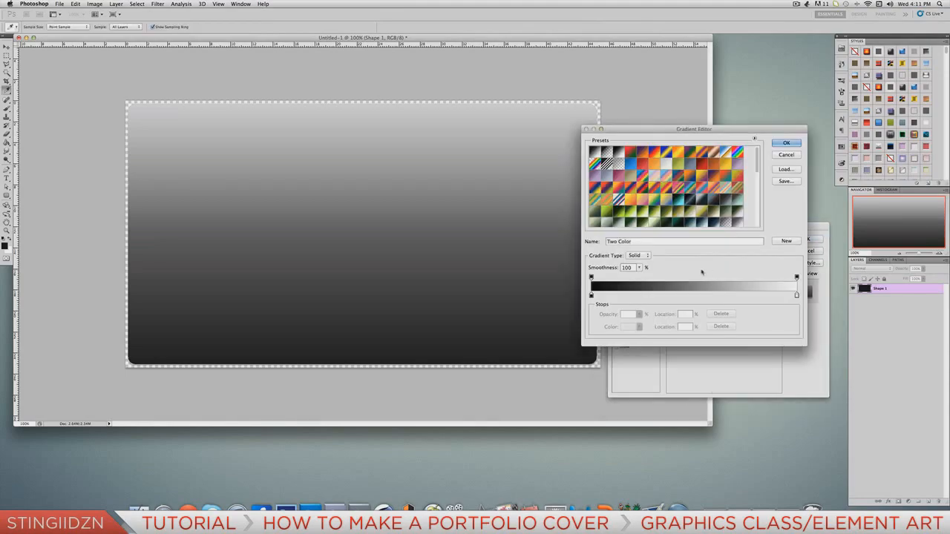
drag(591, 296, 591, 296)
click(627, 326)
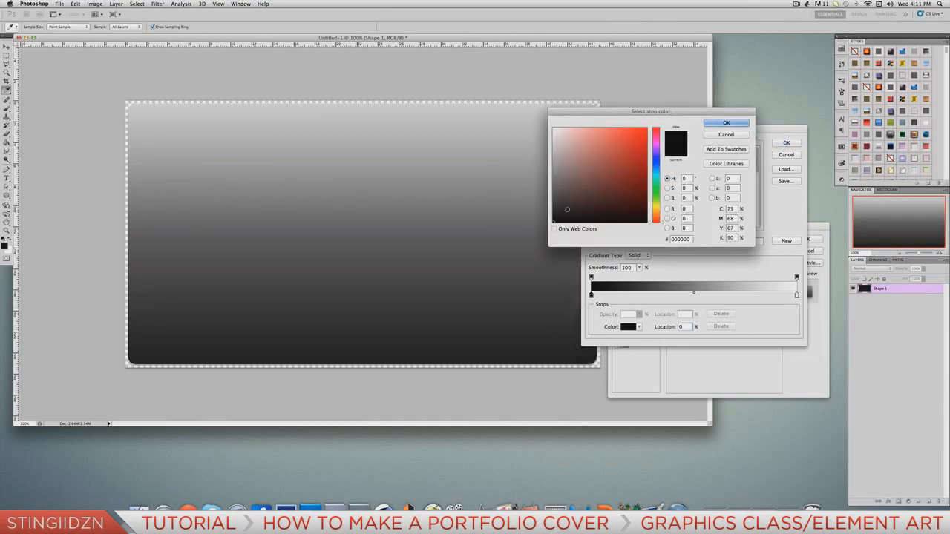
drag(569, 207, 553, 209)
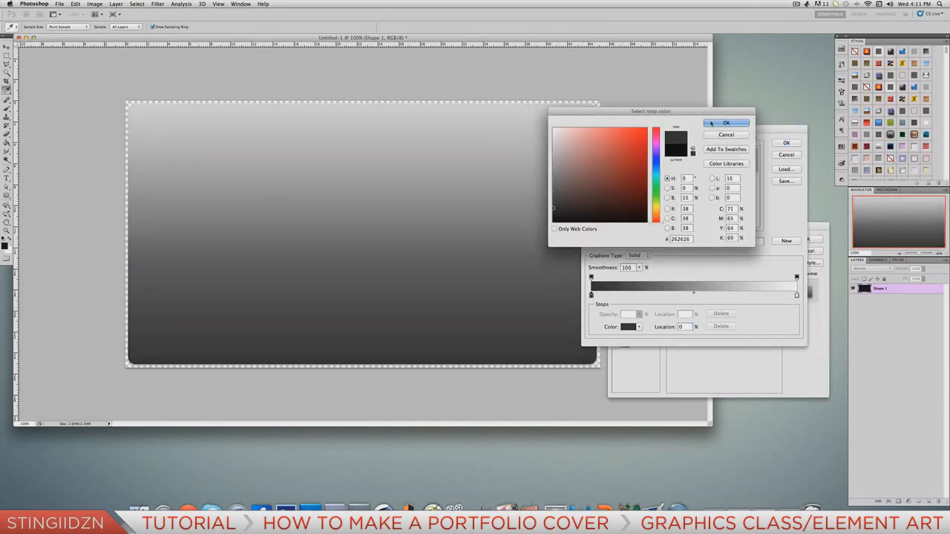
click(711, 123)
- Change the gradient's white end stop to a dark grey slightly lighter than the start stop, and accept the edited gradient
click(796, 296)
click(630, 327)
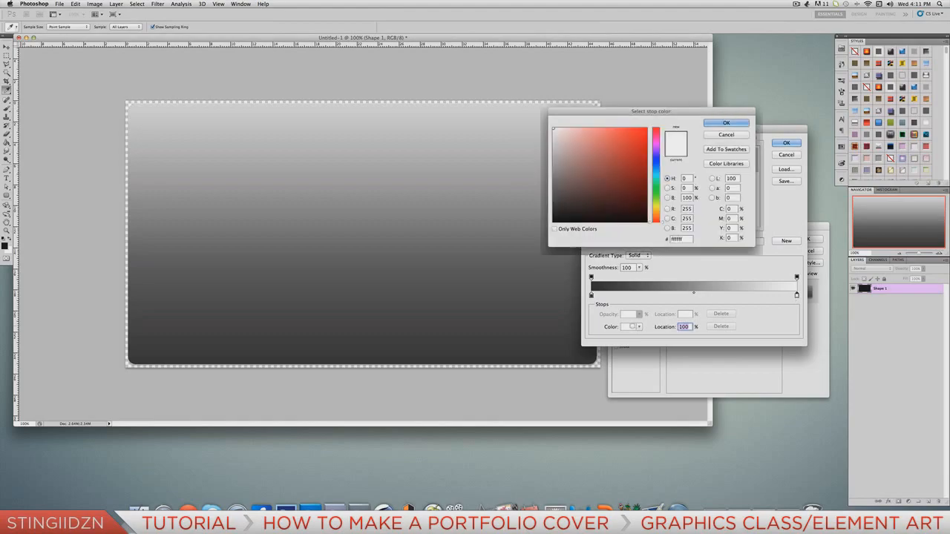
click(553, 217)
drag(540, 215, 549, 203)
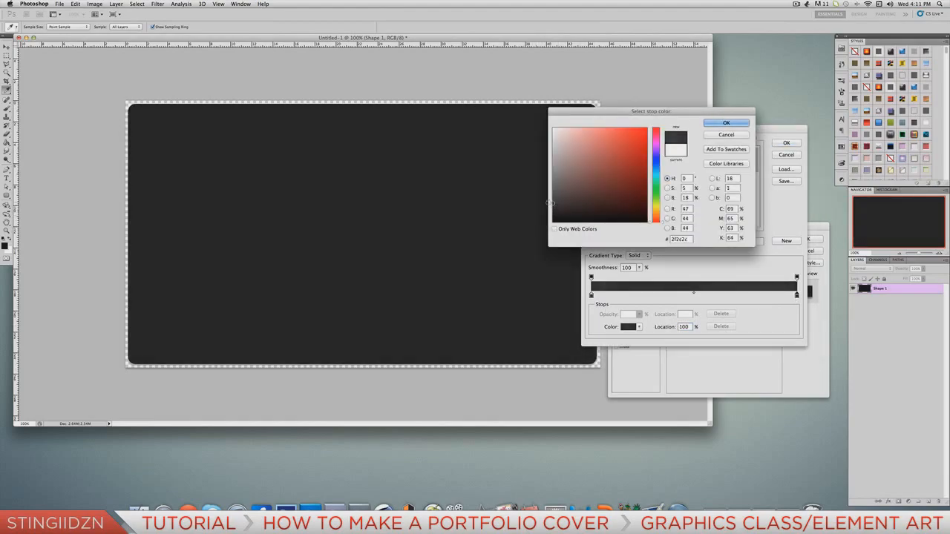
click(710, 124)
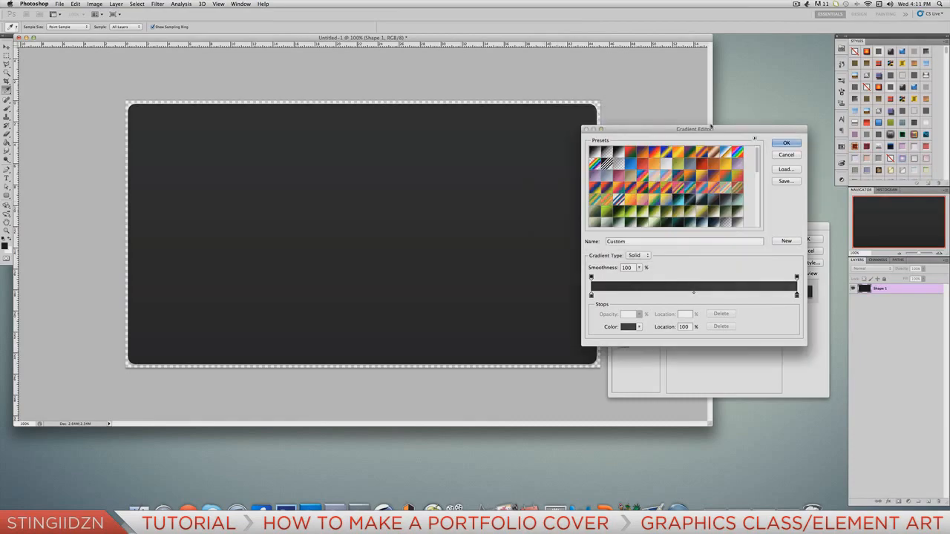
click(785, 142)
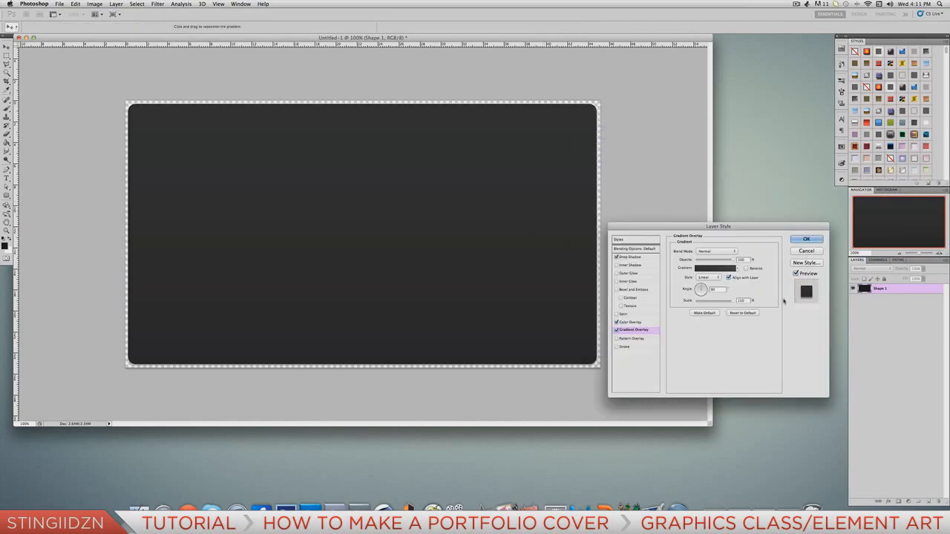
- Keep the gradient overlay's style Linear and lower its opacity to roughly three quarters
click(711, 277)
click(705, 278)
drag(733, 261, 724, 262)
- Add a stroke to the rectangle layer and set its colour to light grey #d7d7d7
click(617, 346)
click(624, 347)
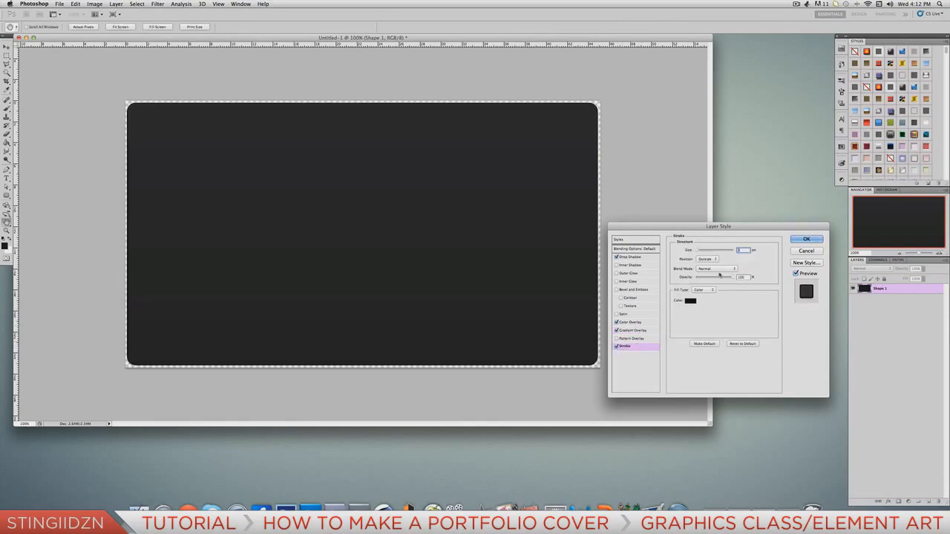
click(691, 302)
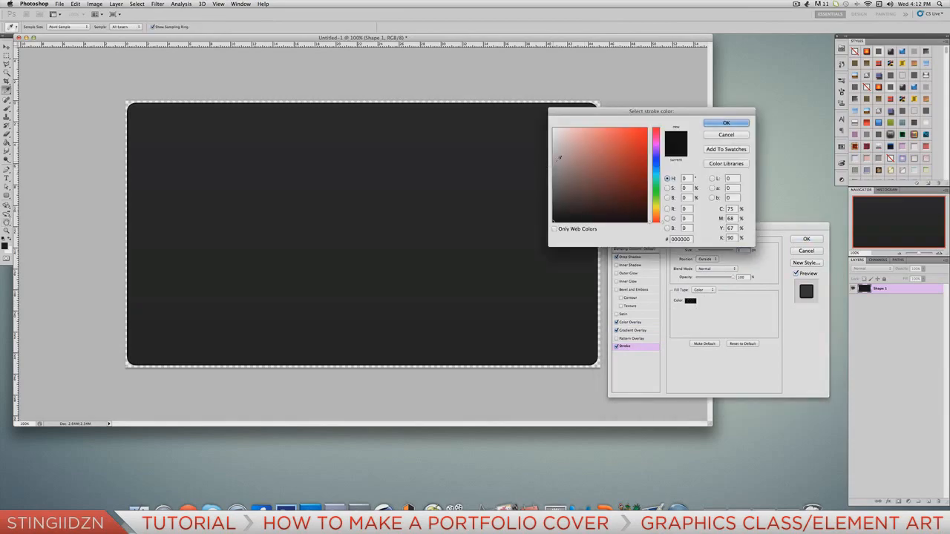
drag(552, 145, 531, 143)
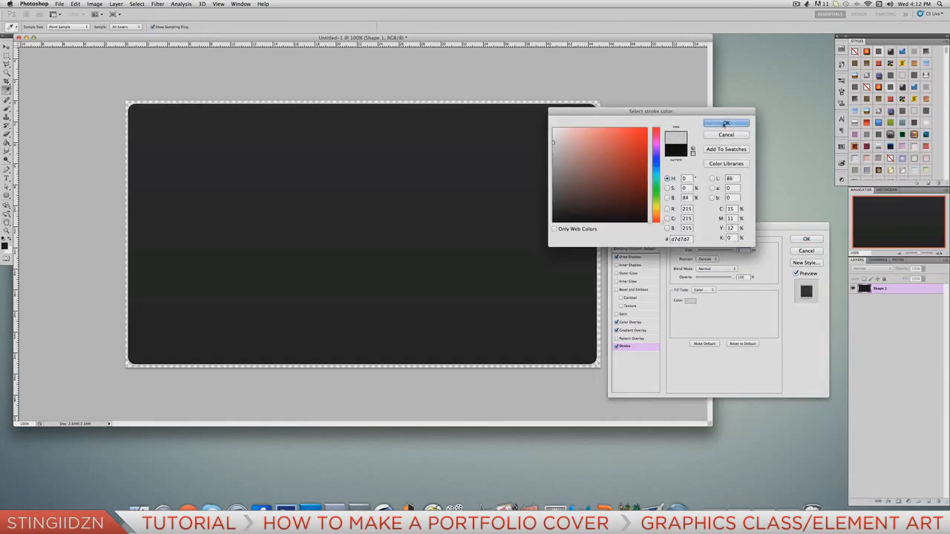
key(Return)
- Set the stroke's size to 1 px and keep its position Outside
double_click(741, 251)
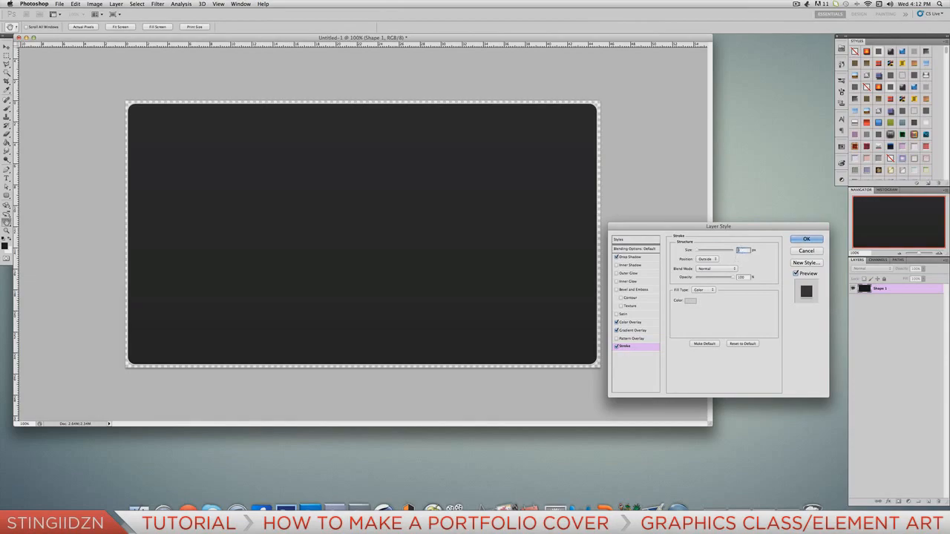
text(1)
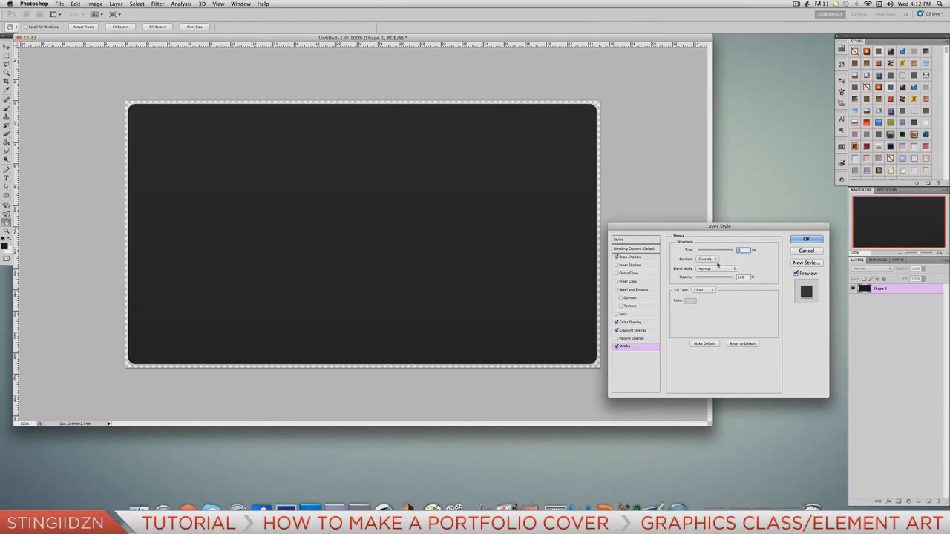
click(714, 262)
click(709, 259)
- Set the stroke's blend mode to Overlay with a low opacity, apply the layer style and collapse the layer's effects list
click(713, 269)
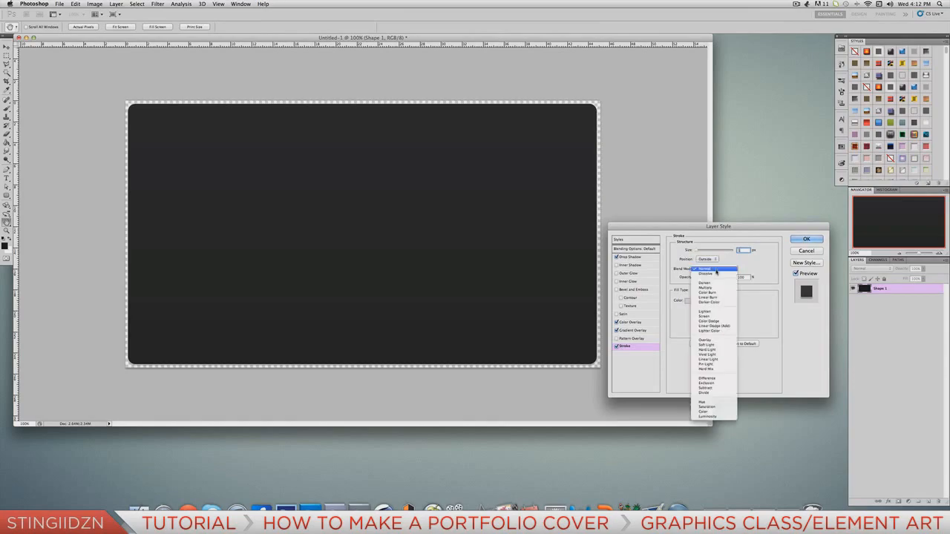
click(705, 339)
drag(734, 277, 700, 277)
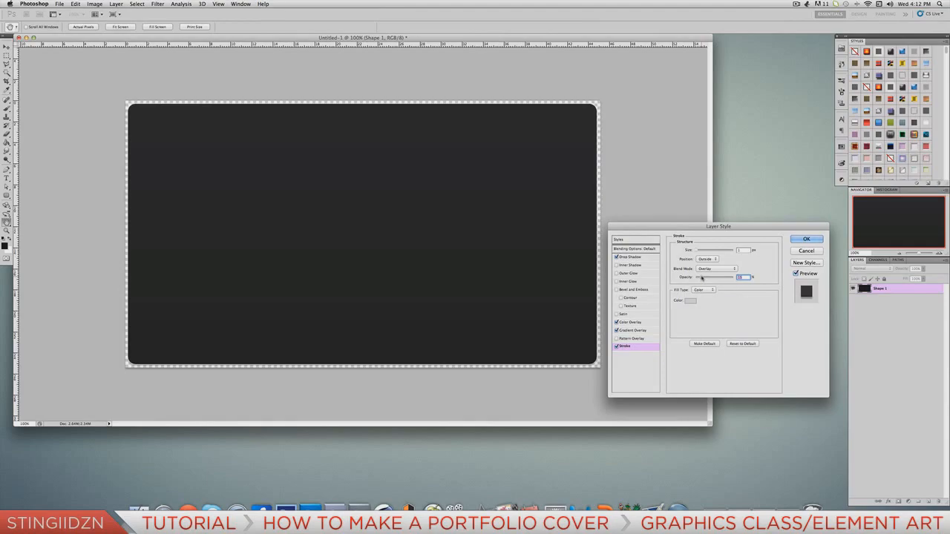
drag(703, 279, 703, 279)
click(807, 240)
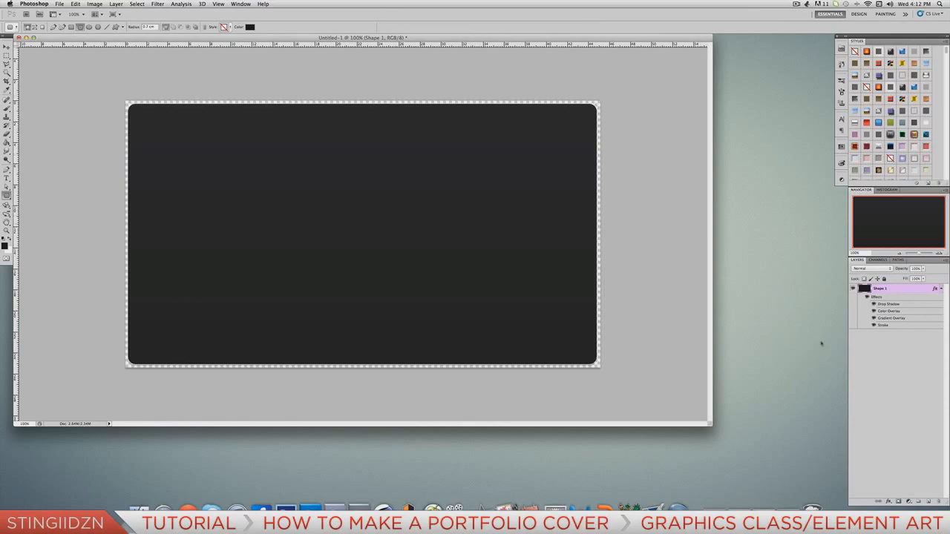
click(941, 288)
- Add the text STINGIIDZN in capitals near the rectangle's upper edge, using Gotham Medium
key(a)
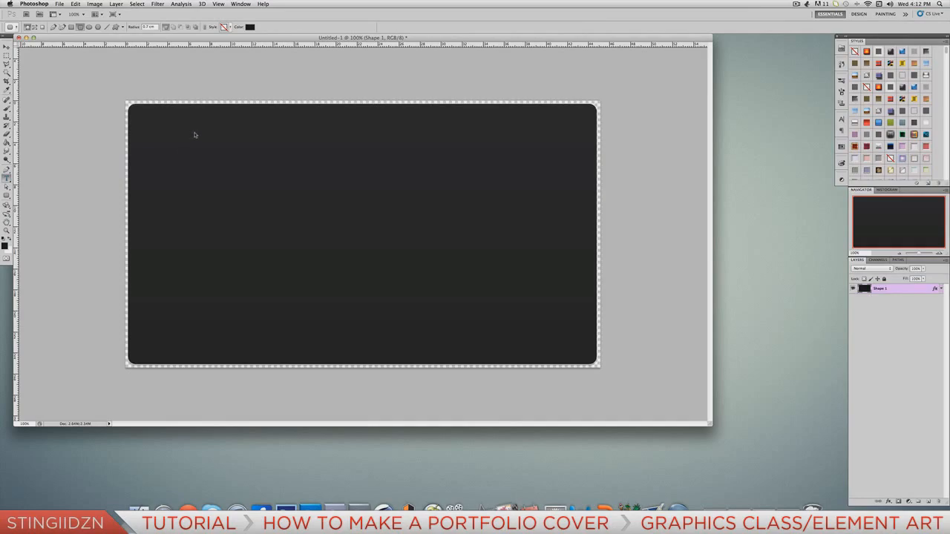
key(t)
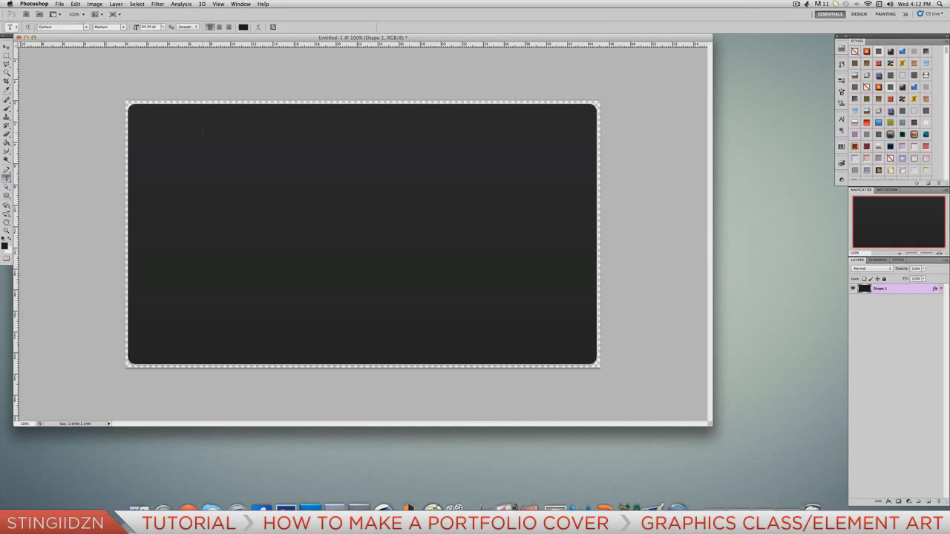
click(201, 130)
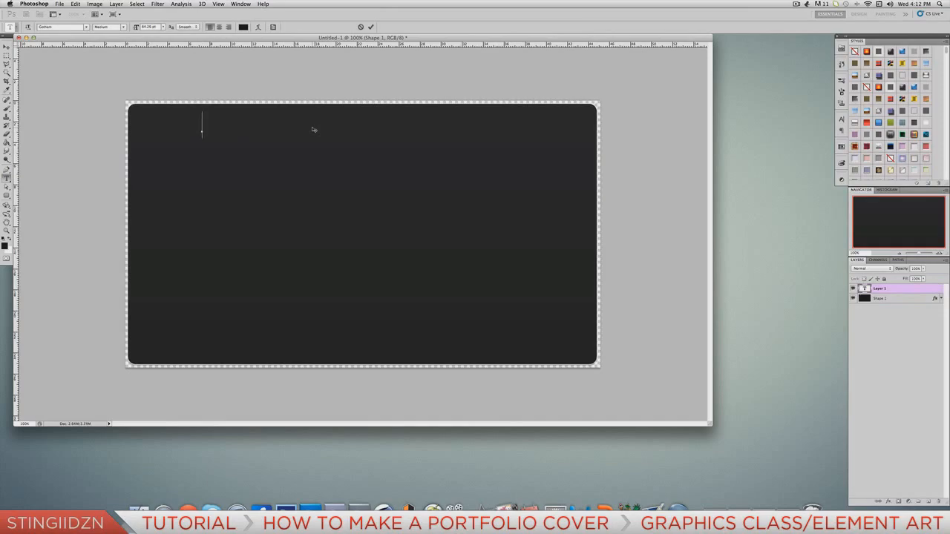
text(Sting)
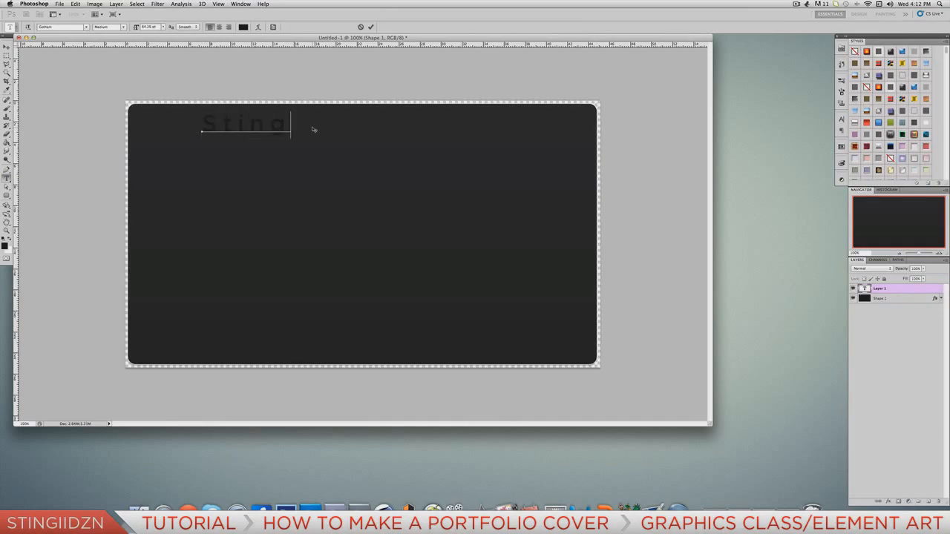
text(iiDzn)
drag(223, 124, 438, 109)
text(TINGIIDZN)
key(super+a)
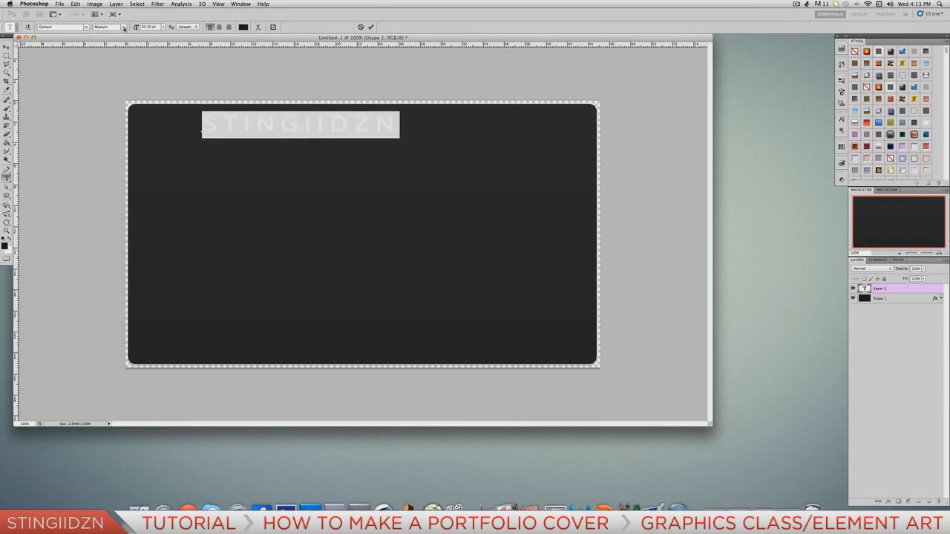
click(372, 27)
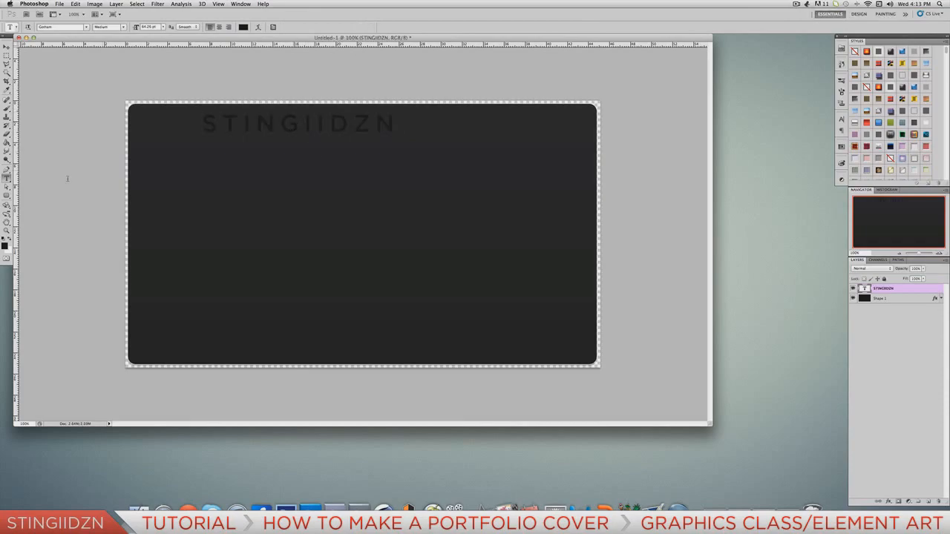
- Place a vertical and a horizontal guide through the canvas centre, and move the STINGIIDZN text to centre it on the vertical guide
drag(66, 184, 361, 190)
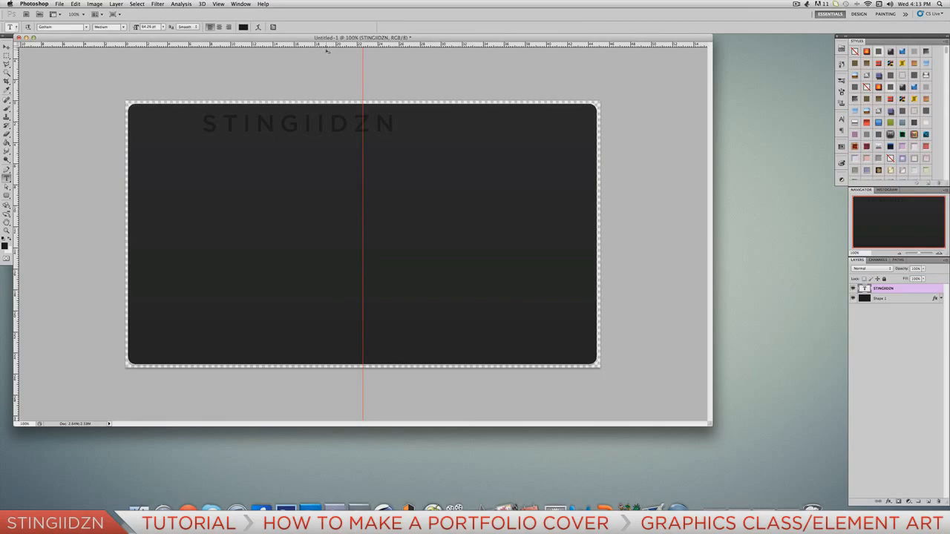
drag(334, 45, 348, 236)
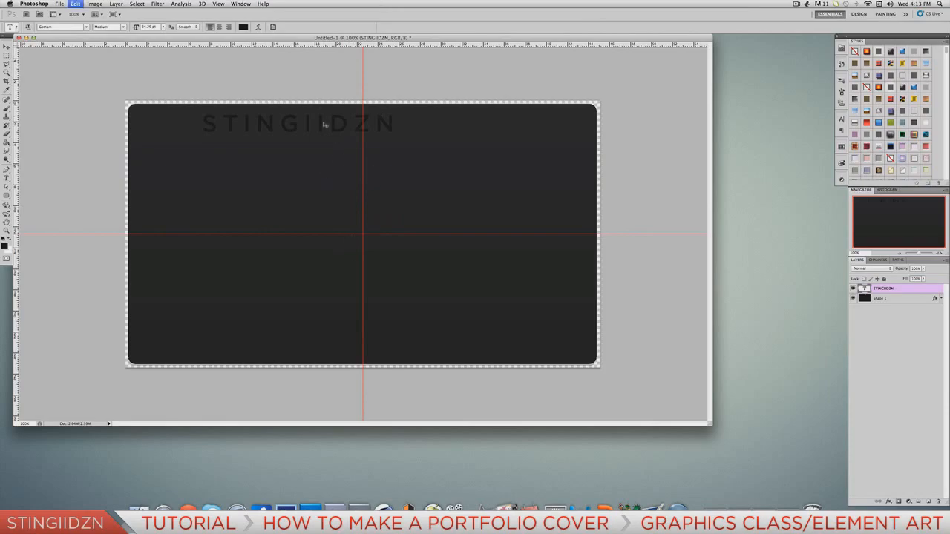
key(ctrl+t)
drag(351, 126, 395, 122)
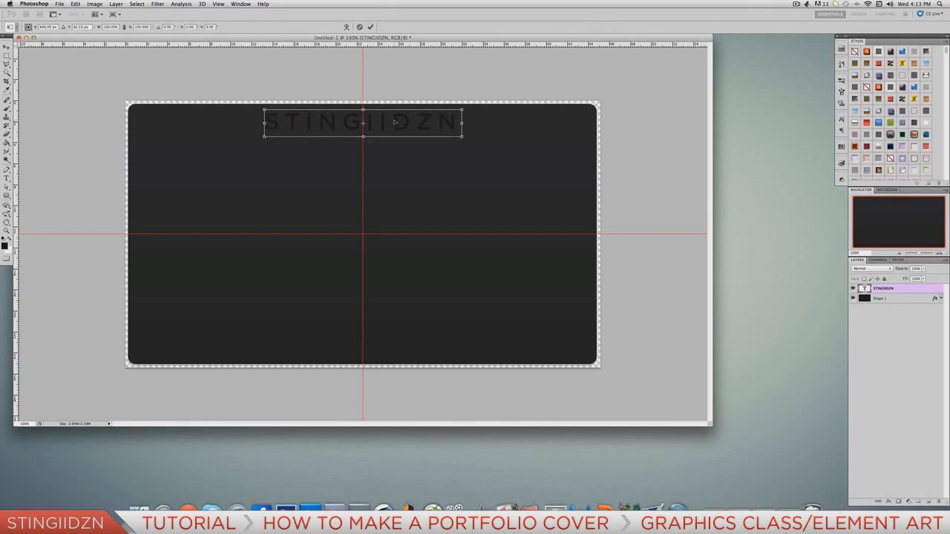
- Scale the STINGIIDZN text up proportionally about its centre to about 116% and apply the transform
mouse_move(462, 137)
mouse_down()
mouse_move(494, 148)
mouse_move(456, 126)
mouse_up()
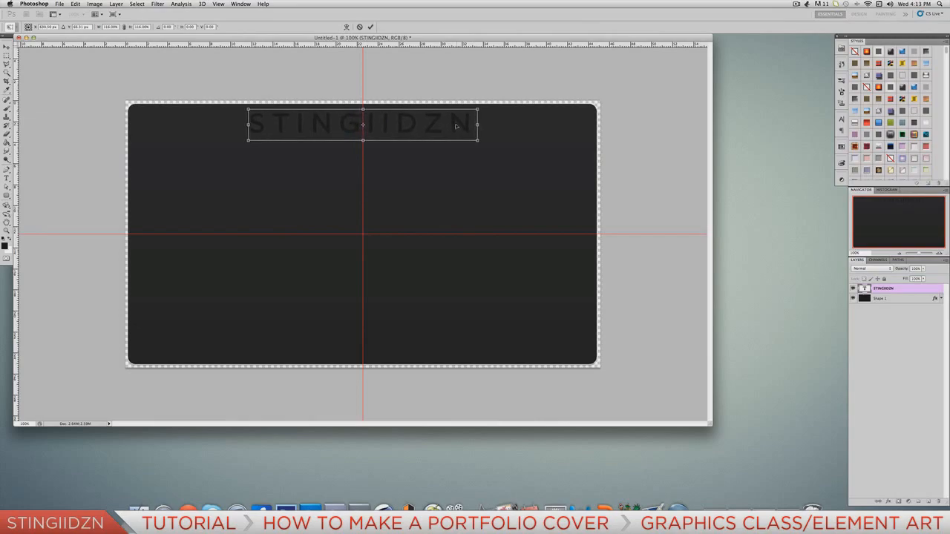
key(t)
key(Return)
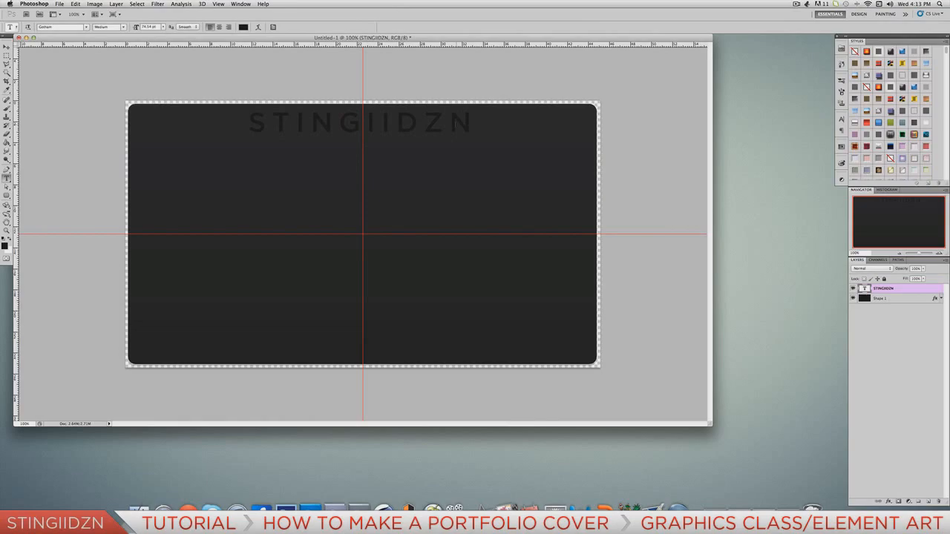
- Add a Multiply drop shadow to the STINGIIDZN text layer with 100% opacity and a dark grey colour
double_click(936, 290)
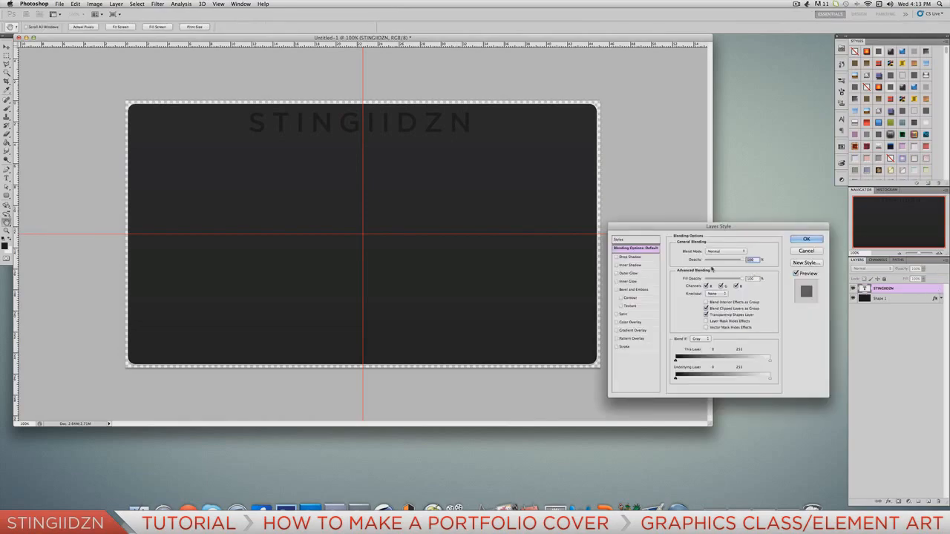
click(629, 256)
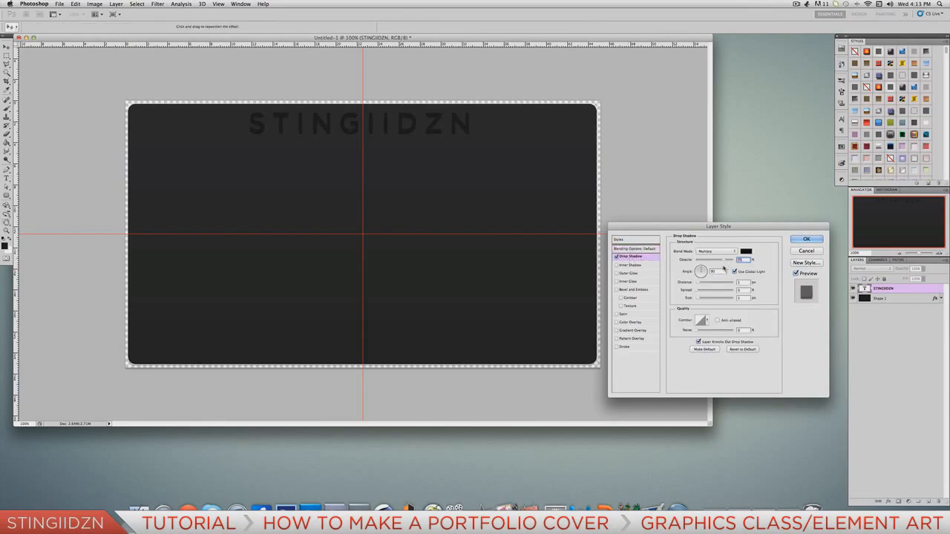
click(734, 262)
click(745, 252)
click(551, 217)
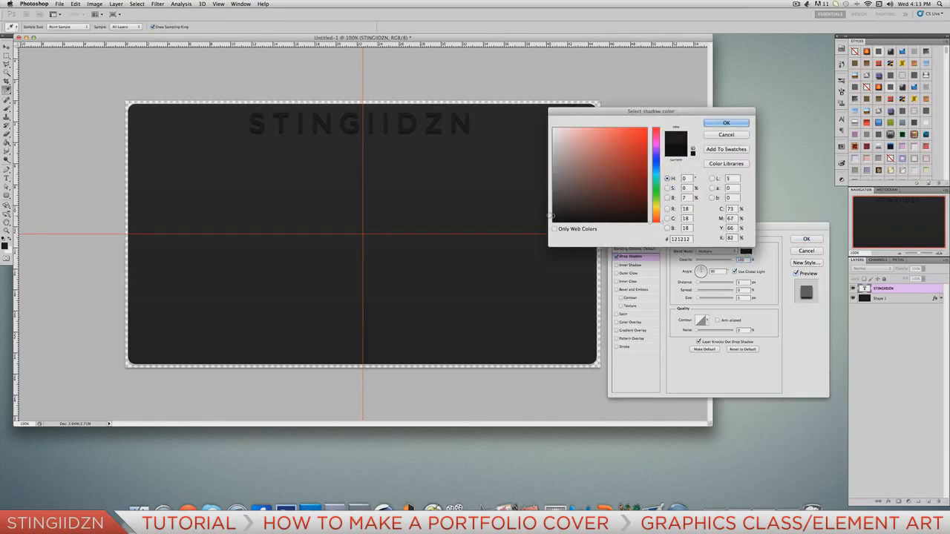
click(553, 202)
click(725, 123)
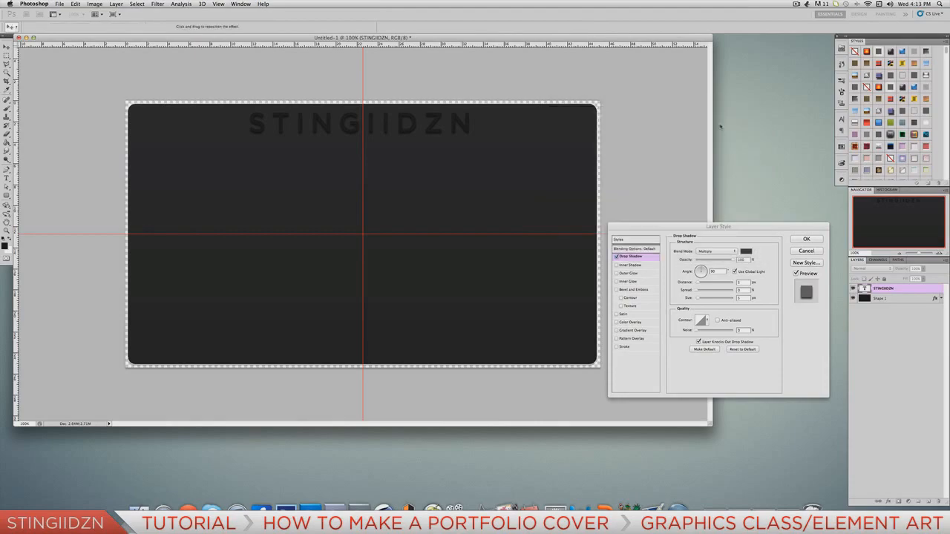
- Set the drop shadow's distance to 2 px and lower its size to near the minimum
double_click(745, 283)
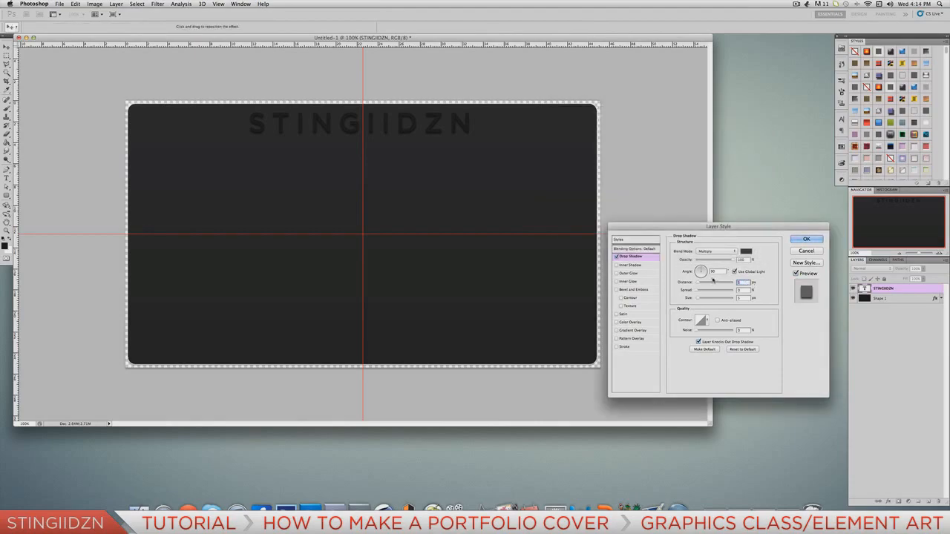
double_click(742, 297)
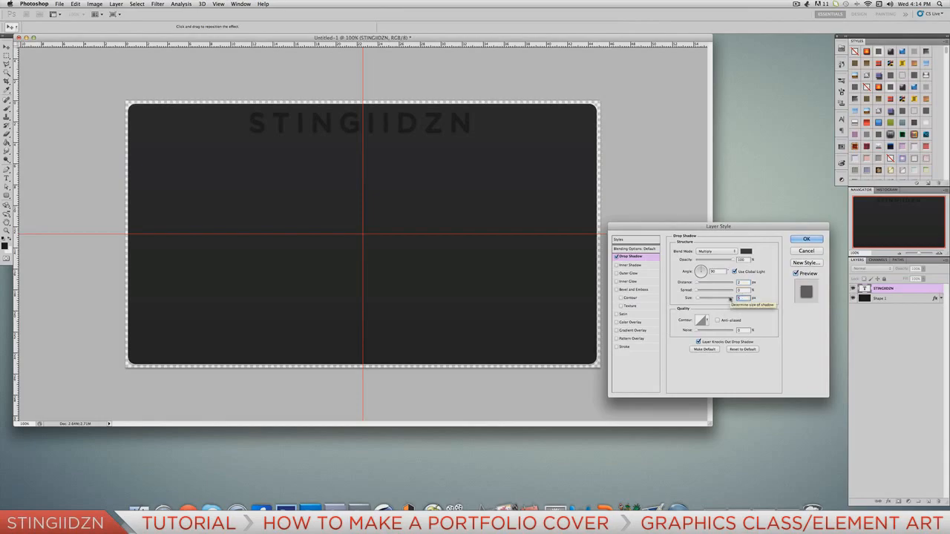
text(30)
drag(702, 299, 696, 299)
- Add a linear gradient overlay to the text, adjust its scale and set its opacity to 100%
click(616, 330)
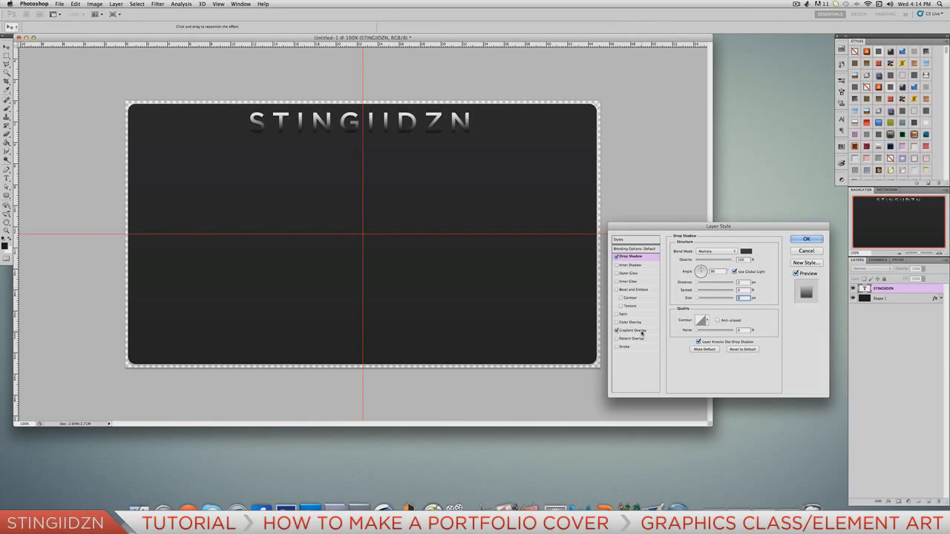
click(643, 331)
click(719, 302)
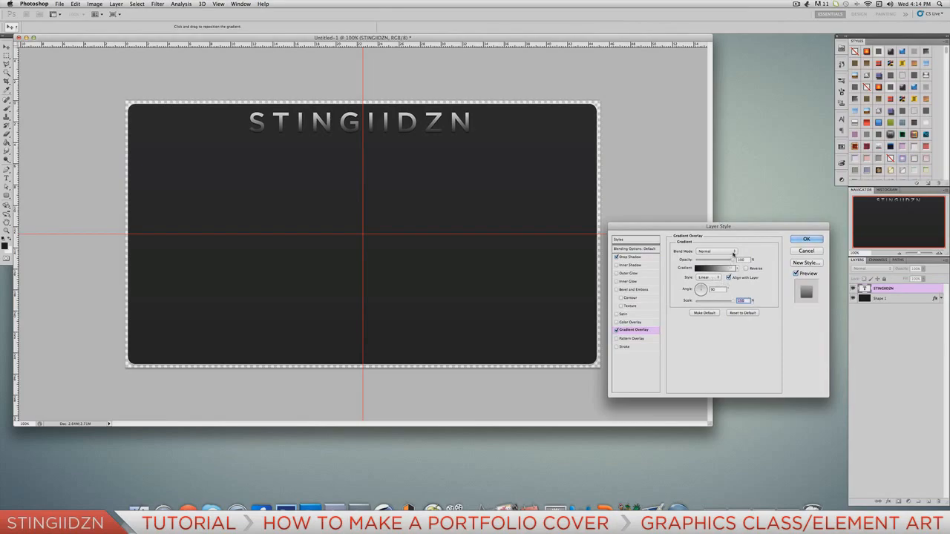
drag(733, 262, 723, 261)
text(100)
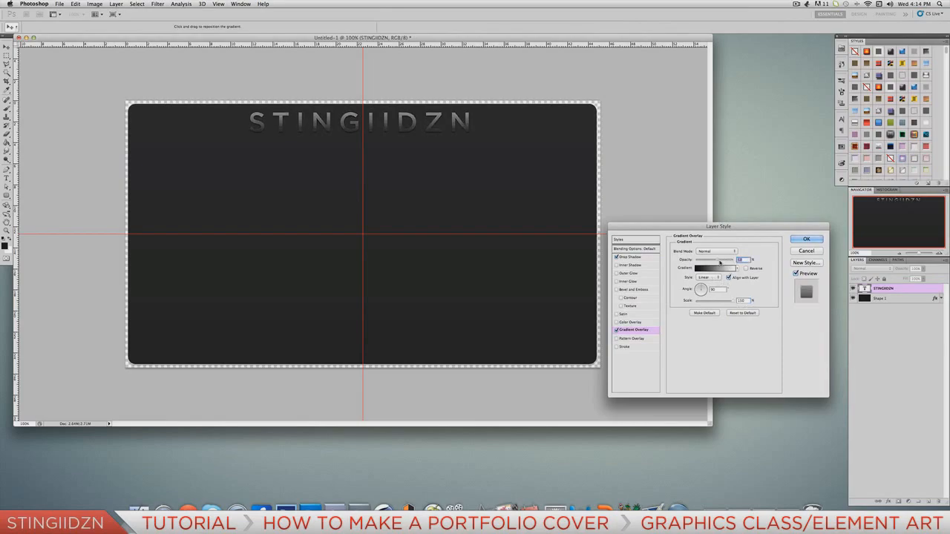
- Base the overlay's gradient on the first dark-to-light preset, change its dark stop to 343434 and confirm the gradient
click(721, 269)
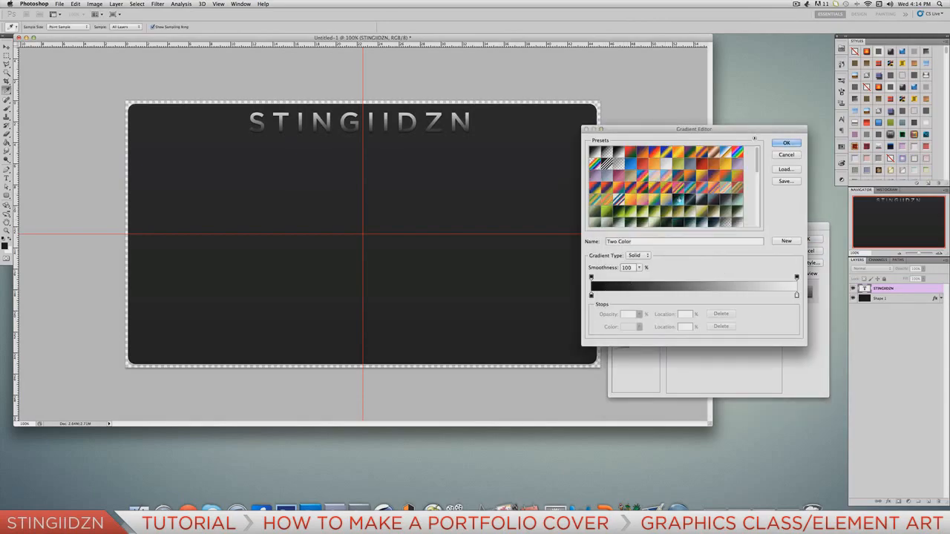
click(667, 166)
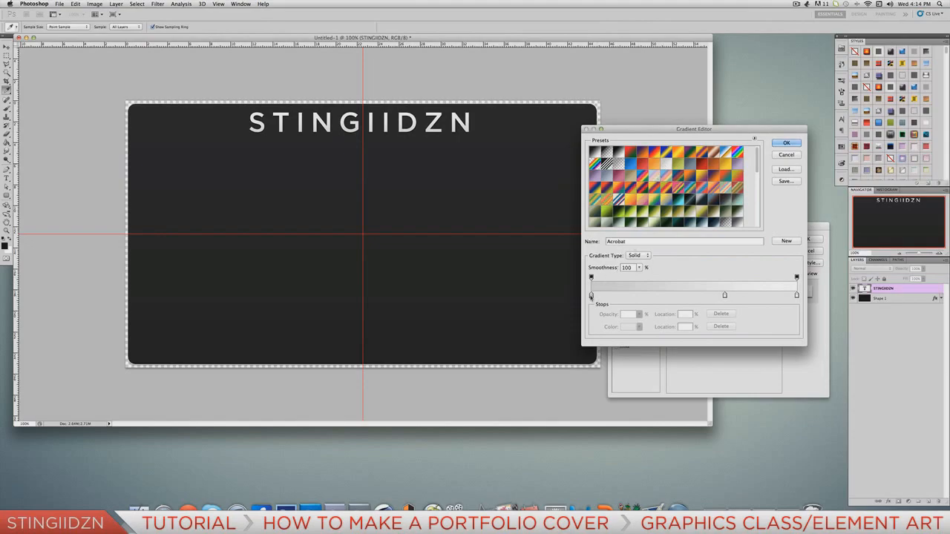
click(594, 152)
click(591, 295)
click(628, 327)
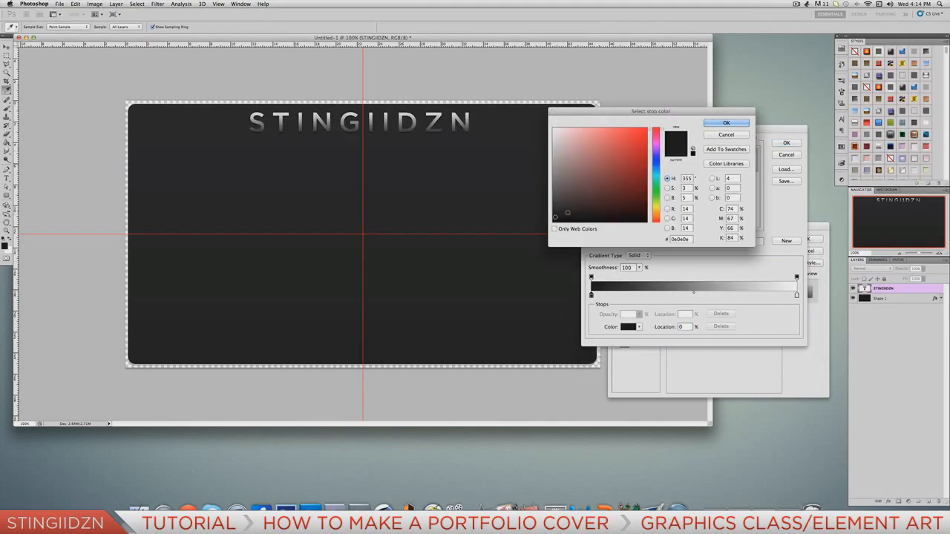
click(518, 202)
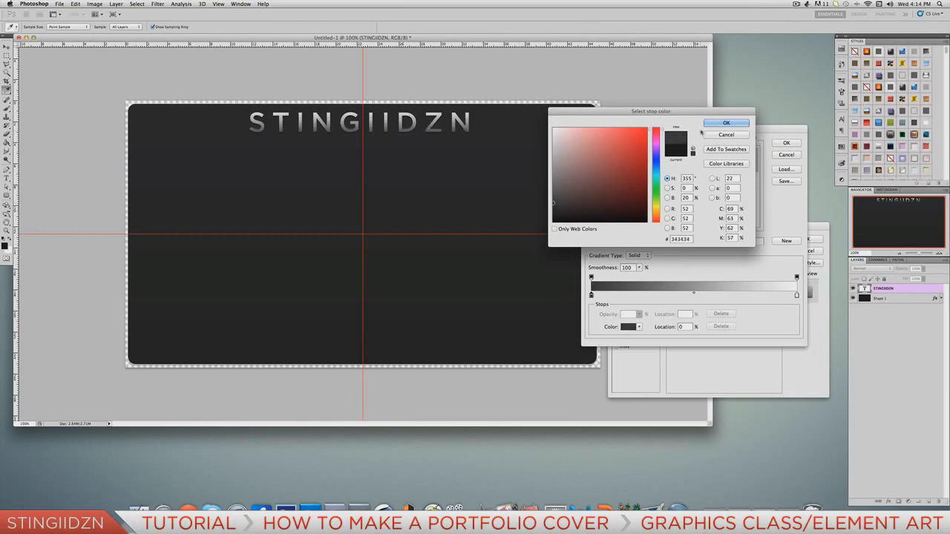
click(725, 123)
mouse_move(592, 295)
mouse_down()
mouse_move(679, 296)
mouse_move(591, 295)
mouse_up()
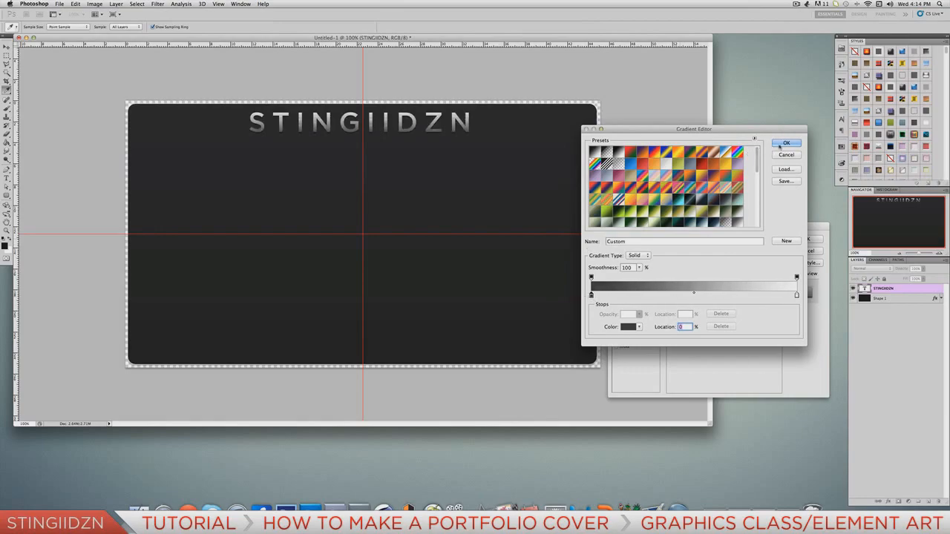
click(784, 143)
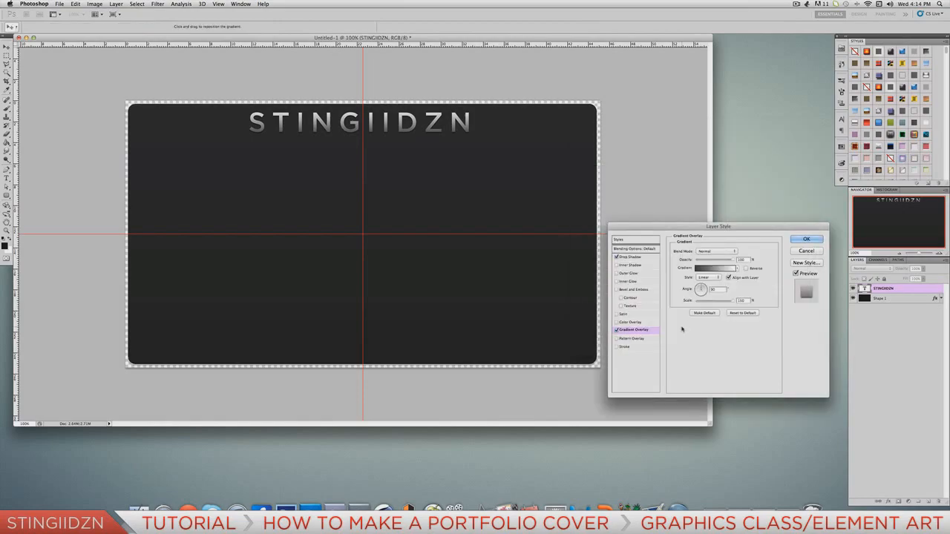
- Add an outside stroke to the text and set its colour to light grey e8e8e8
click(617, 346)
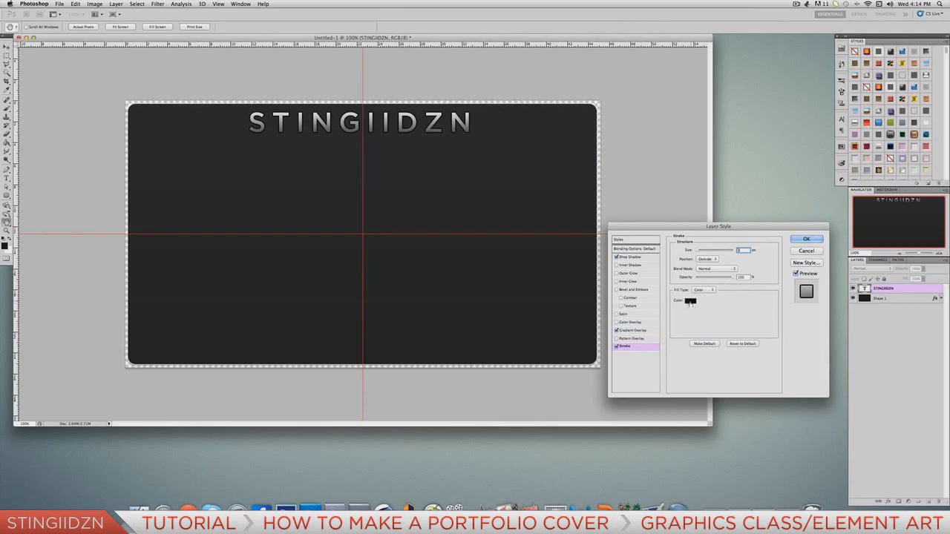
click(690, 302)
drag(595, 191, 531, 136)
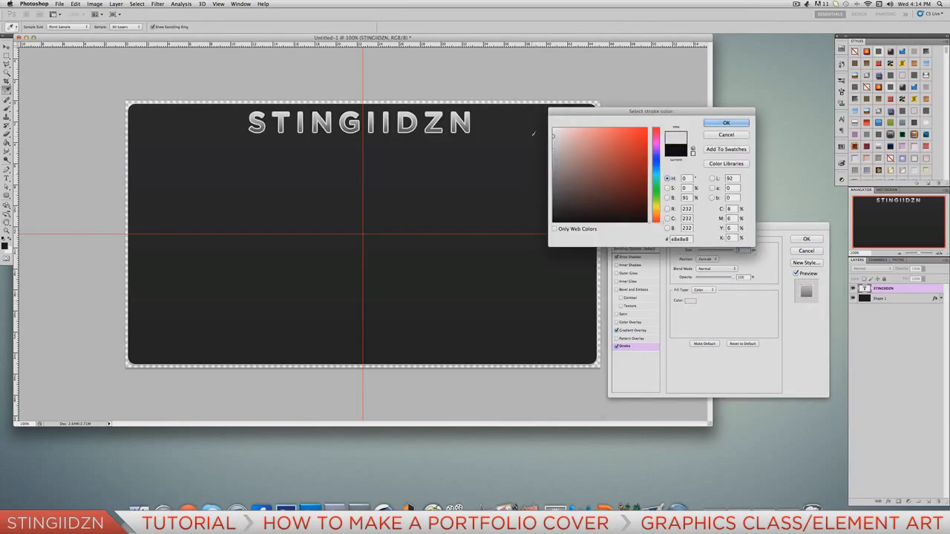
click(712, 124)
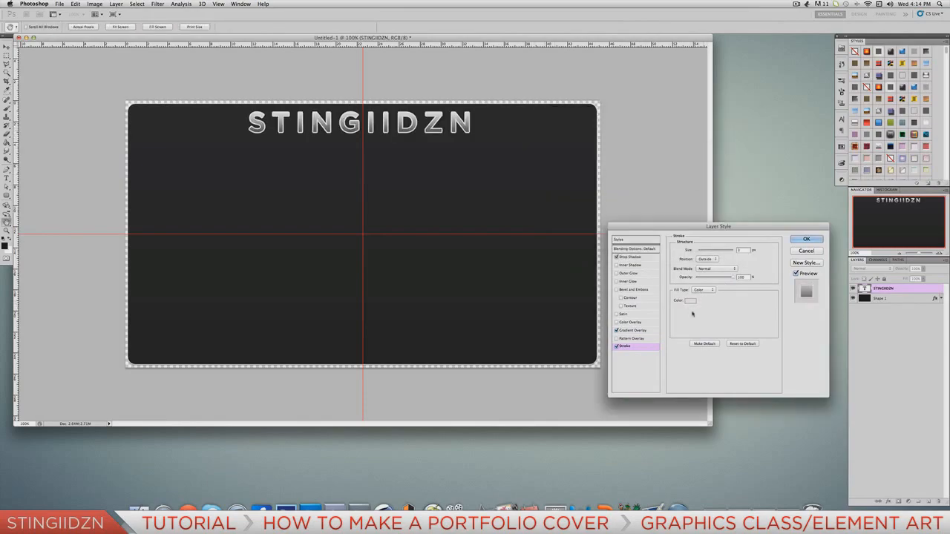
- Change the stroke's fill type to Gradient and set the gradient angle to -90 degrees
click(704, 290)
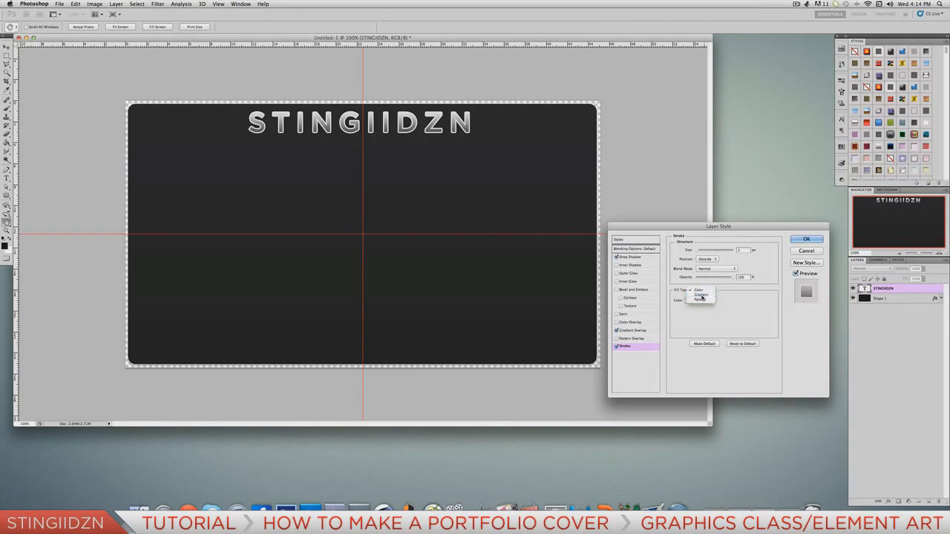
click(700, 297)
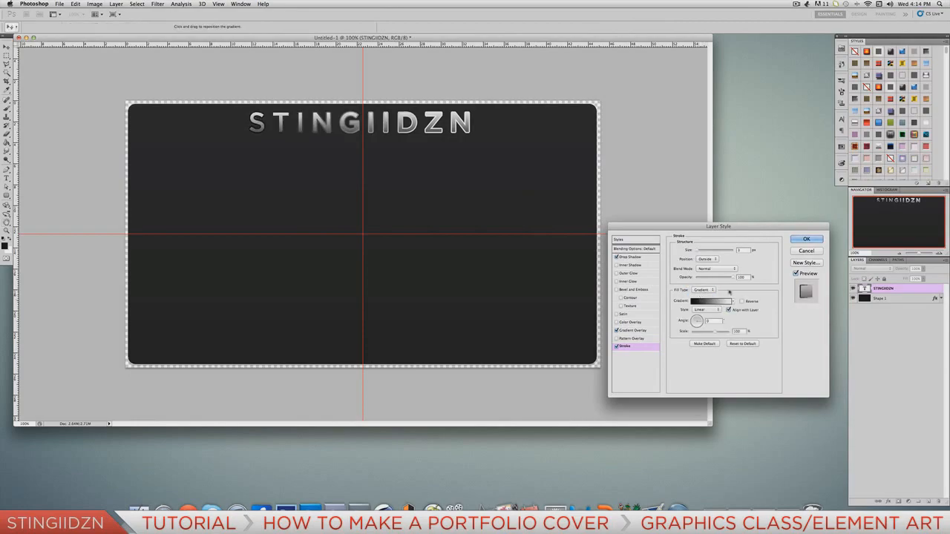
drag(714, 320, 685, 319)
text(90)
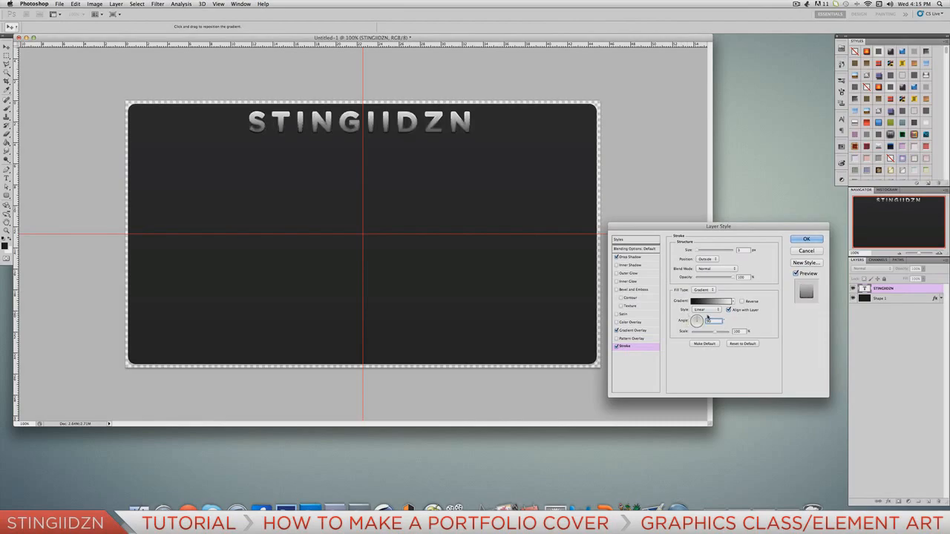
text(-)
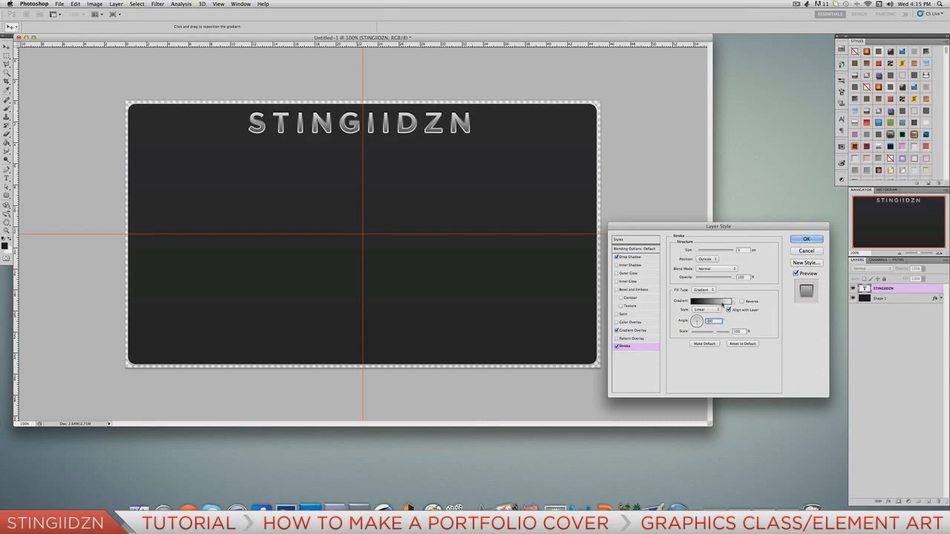
- Set the stroke's gradient scale to 123% and size to 1 px, lower its opacity, reverse the gradient and apply the layer style
click(737, 331)
drag(742, 249, 722, 248)
text(1)
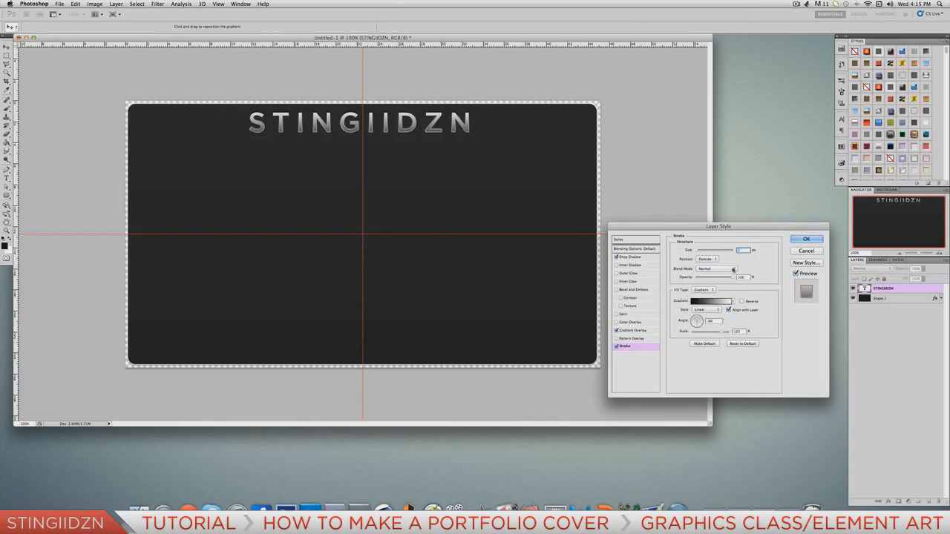
drag(735, 278, 717, 279)
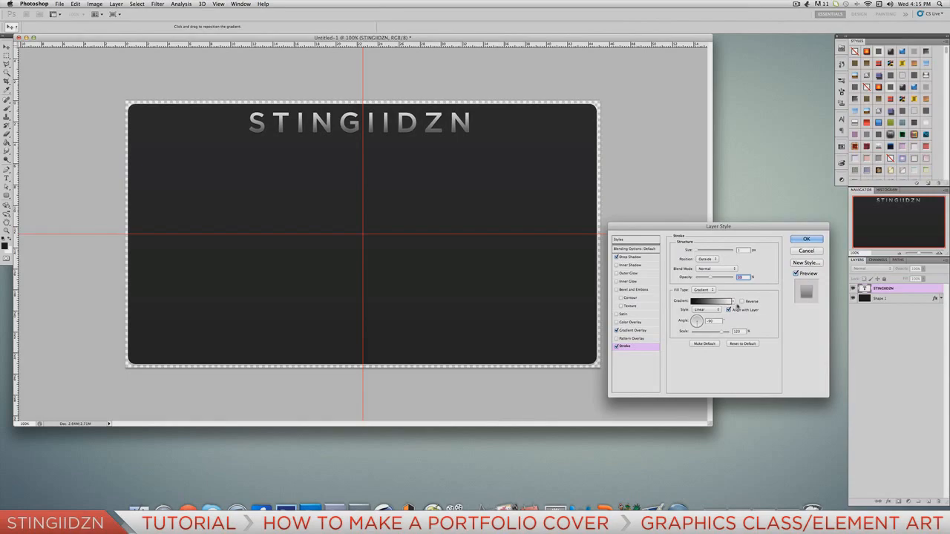
click(742, 301)
click(807, 240)
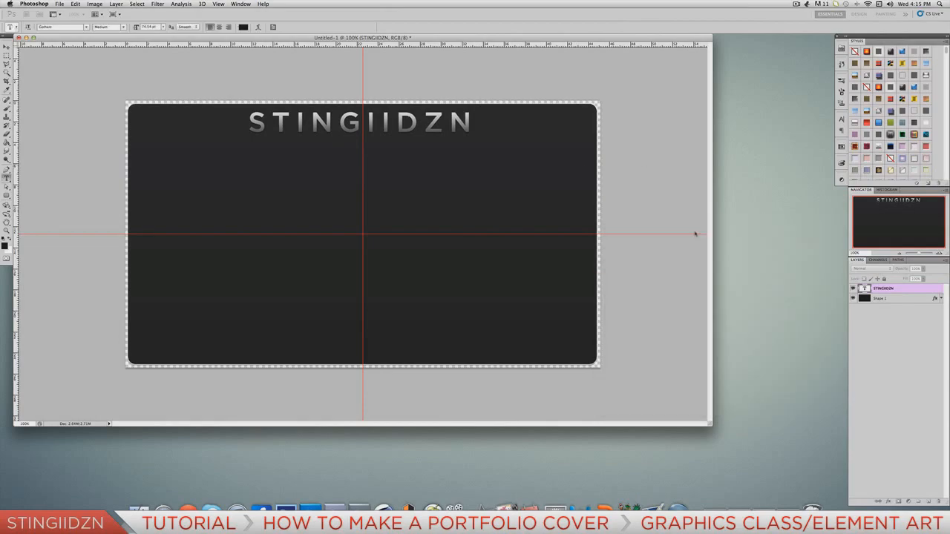
- Place Stingy Grey.png into the document from the STINGY GRAFFITI folder, inside Graffitis under Documents > Stingii Designs
click(59, 3)
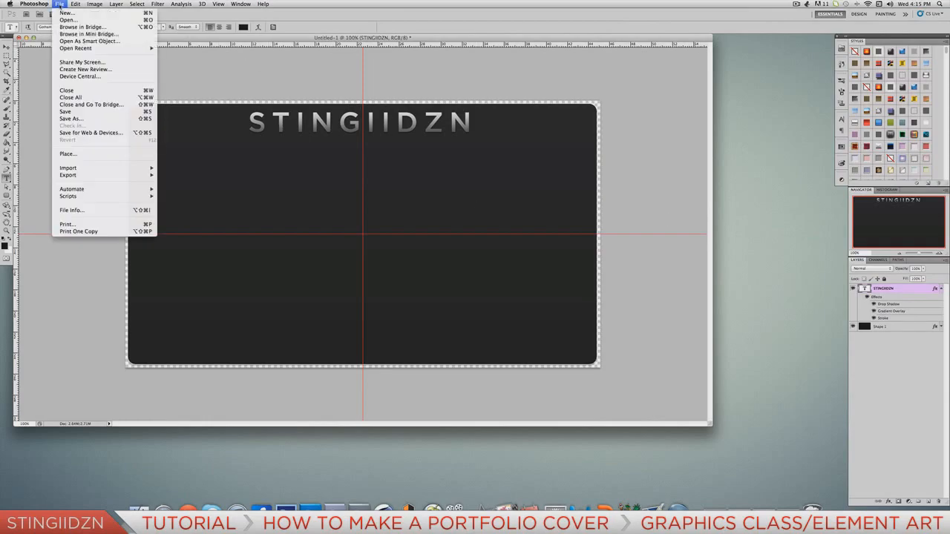
click(68, 154)
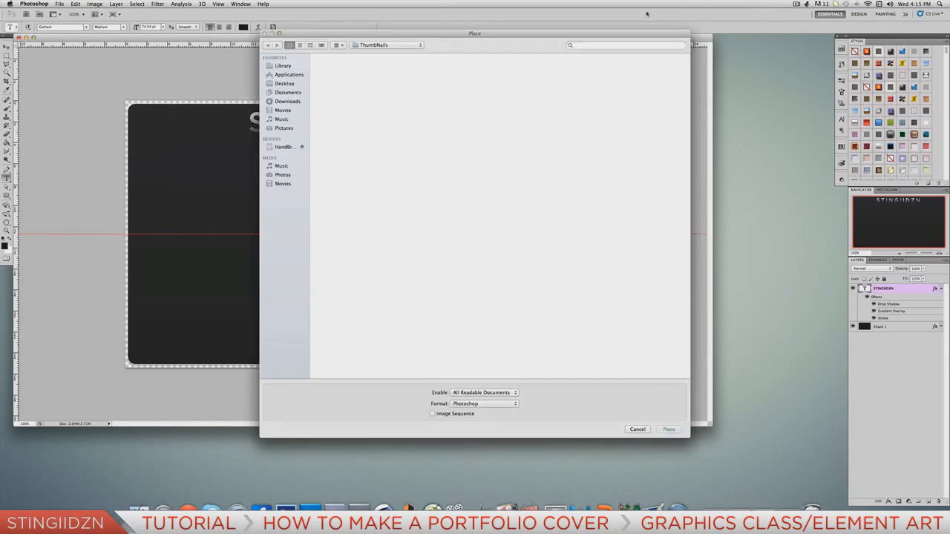
click(796, 5)
click(793, 7)
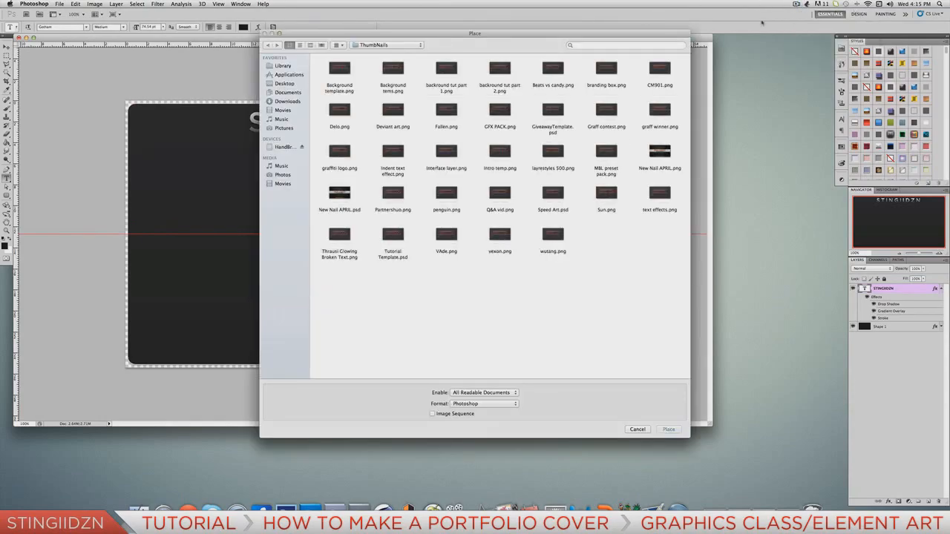
click(286, 92)
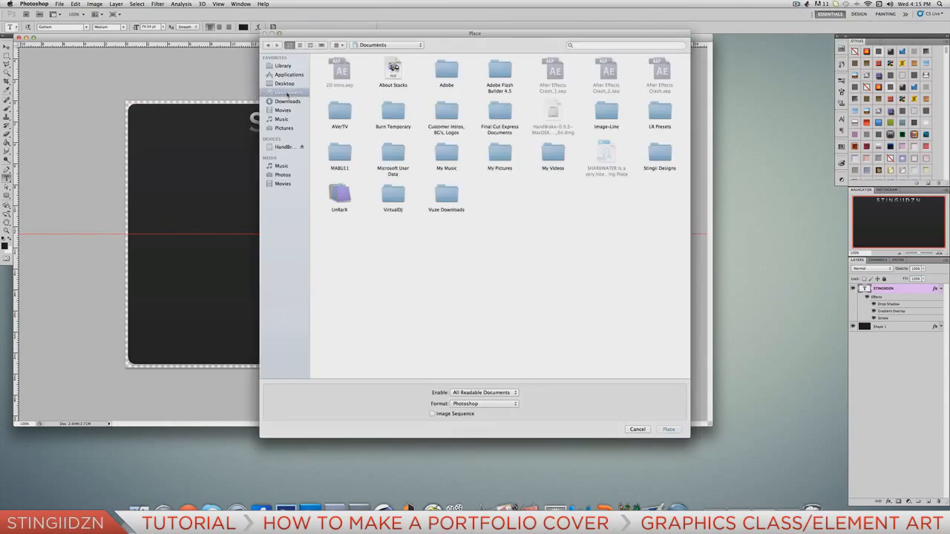
double_click(659, 153)
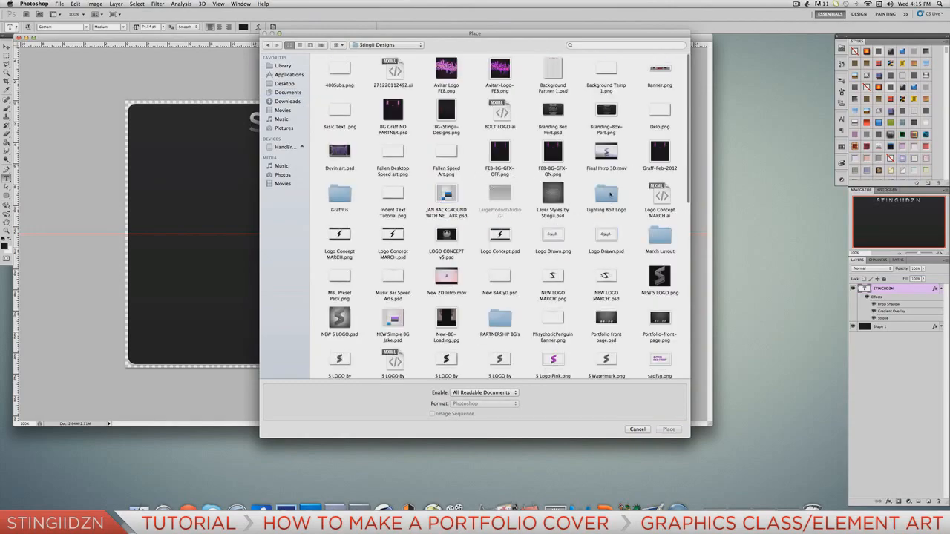
click(608, 196)
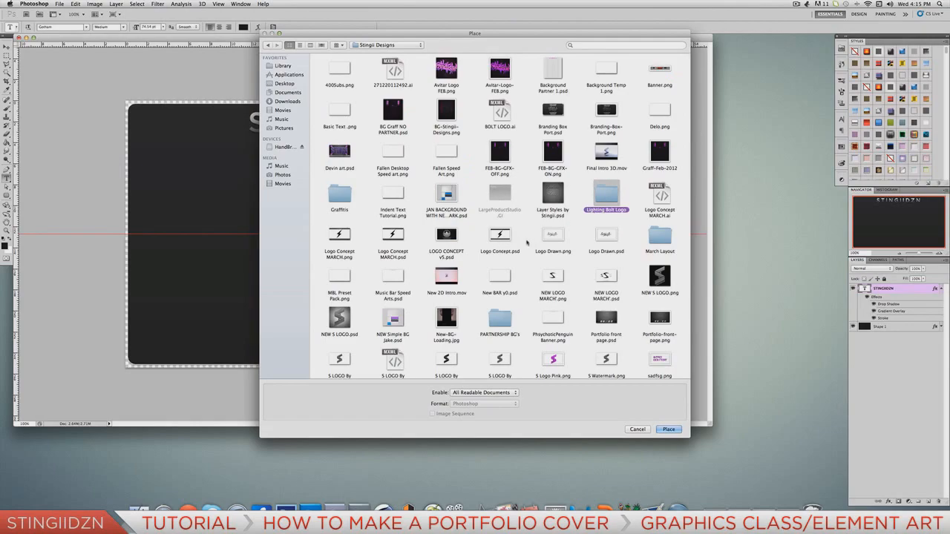
double_click(339, 194)
double_click(552, 109)
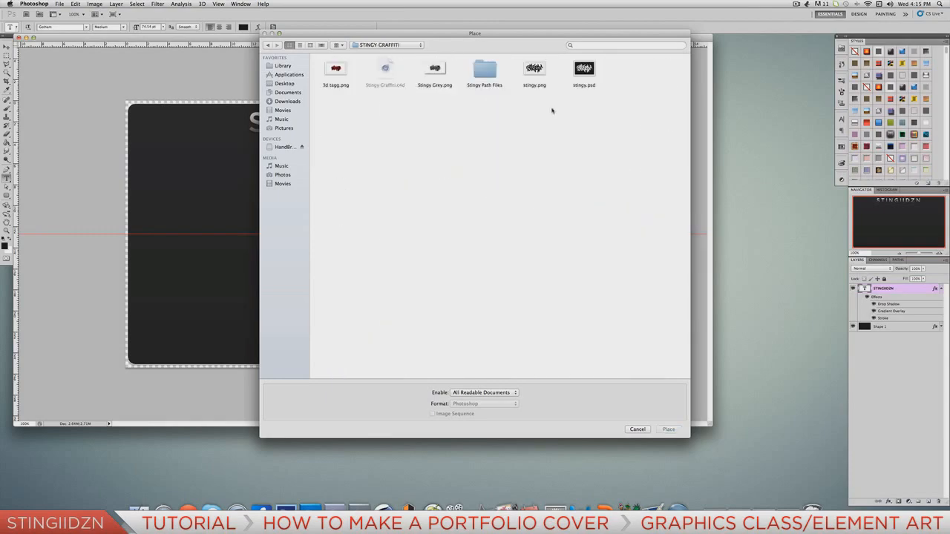
click(438, 69)
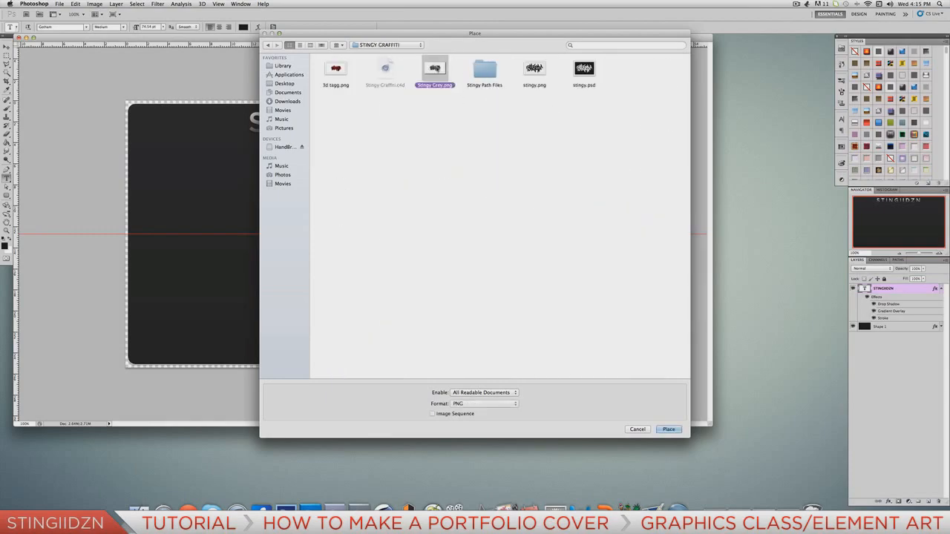
key(Return)
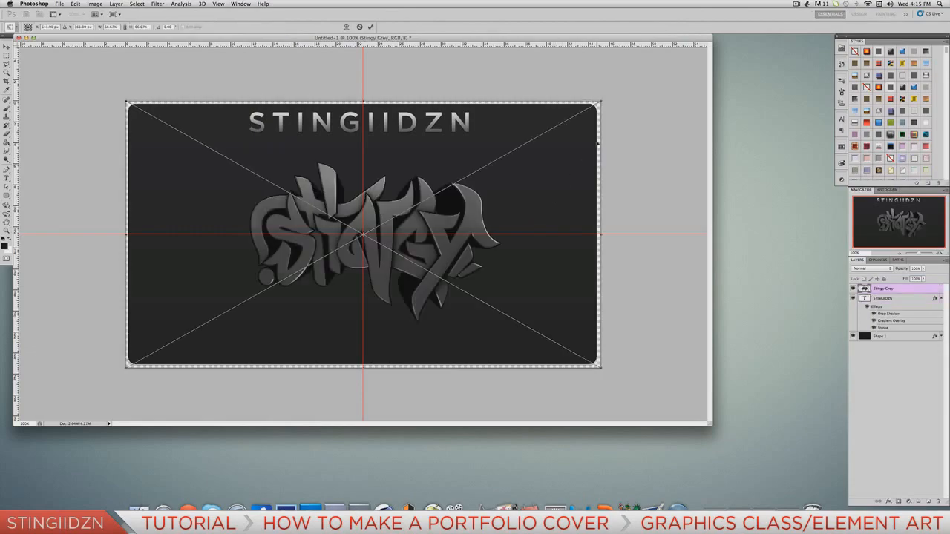
- Scale the Stingy graffiti graphic down to about 54%, position it beneath the title around the vertical guide and commit the placement
drag(599, 102, 511, 151)
drag(450, 264, 493, 217)
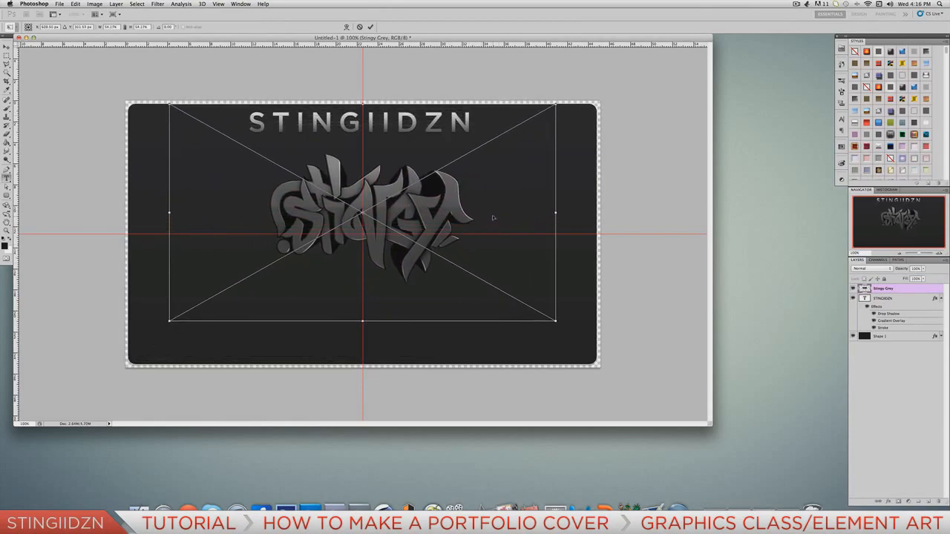
key(Return)
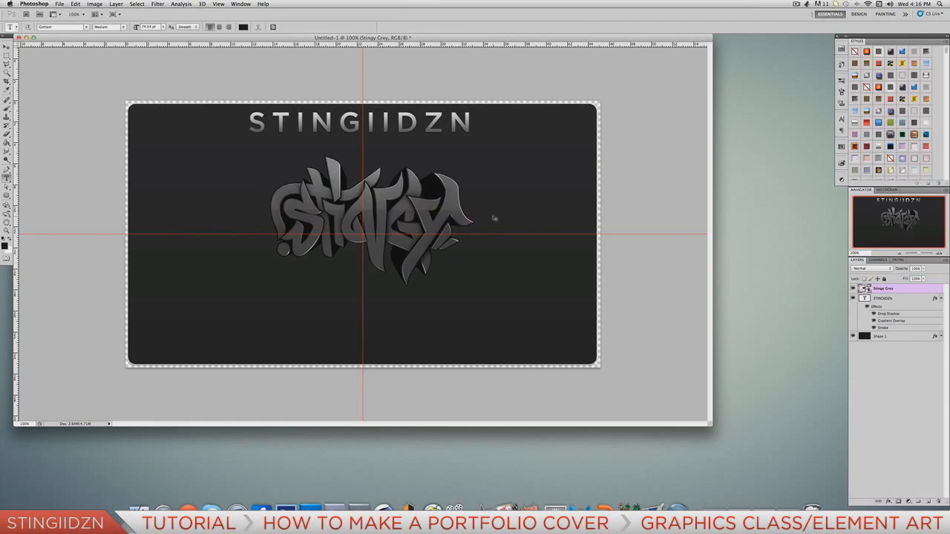
- Nudge the graffiti graphic slightly to the left to line it up with the title
key(super+Left)
key(super+Left)
key(super+Left)
key(super+Left)
key(super+Left)
key(super+Left)
key(super+Left)
key(super+Left)
key(super+Left)
key(super+Left)
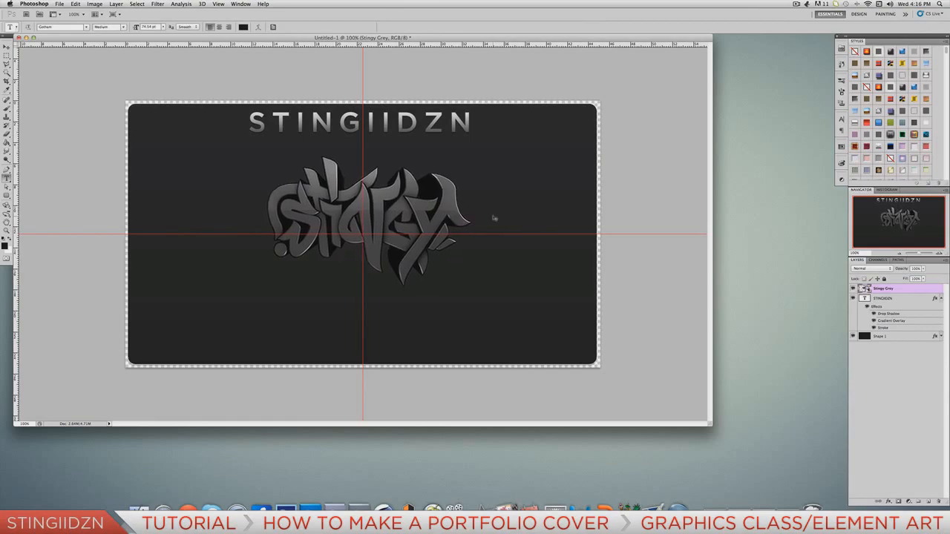
key(super+Left)
key(super+Left)
key(super+Left)
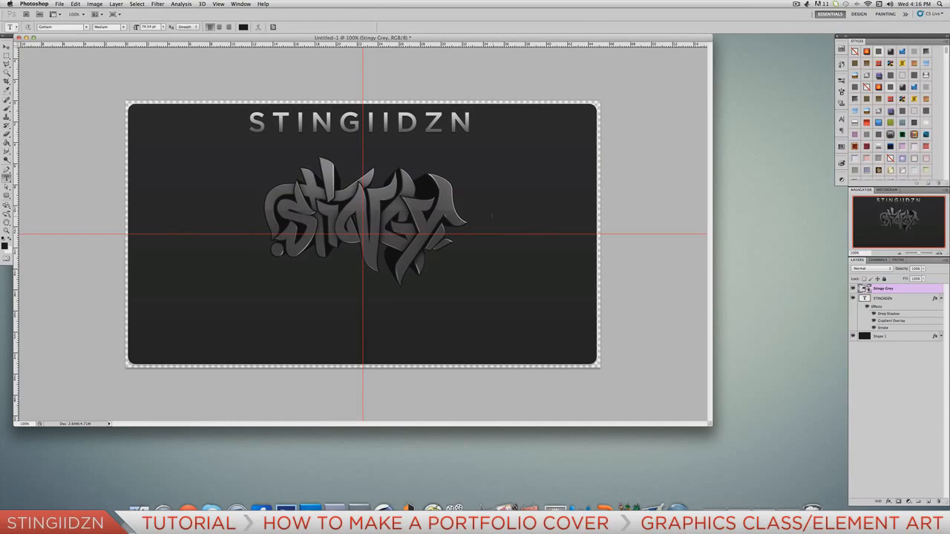
- Collapse the title layer's effects and give the Stingy Grey layer a Gradient Overlay in Overlay blend mode with reduced opacity
click(939, 297)
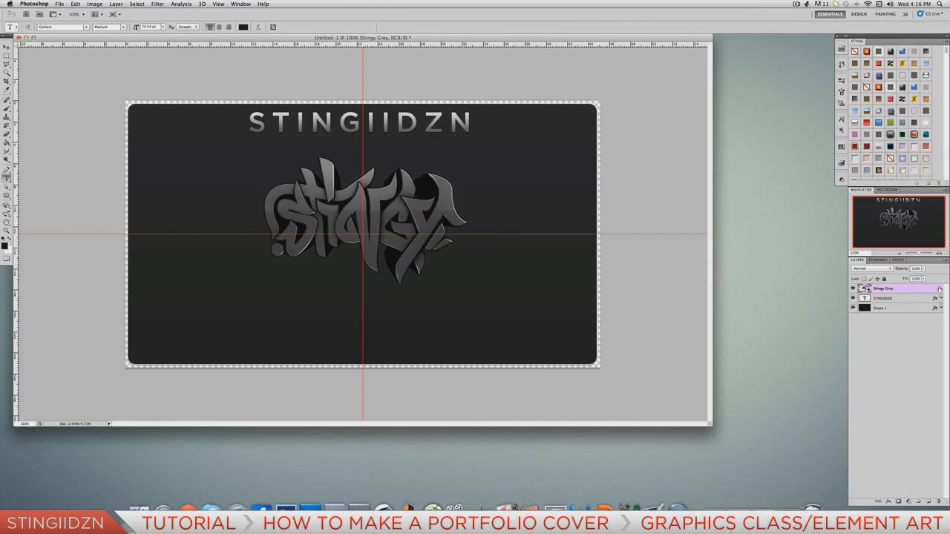
double_click(939, 288)
click(617, 330)
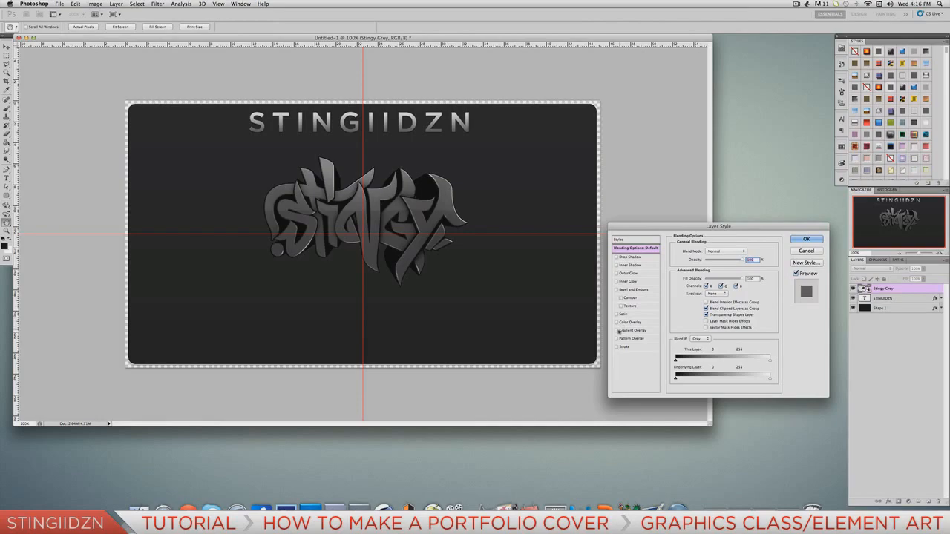
click(625, 331)
click(721, 251)
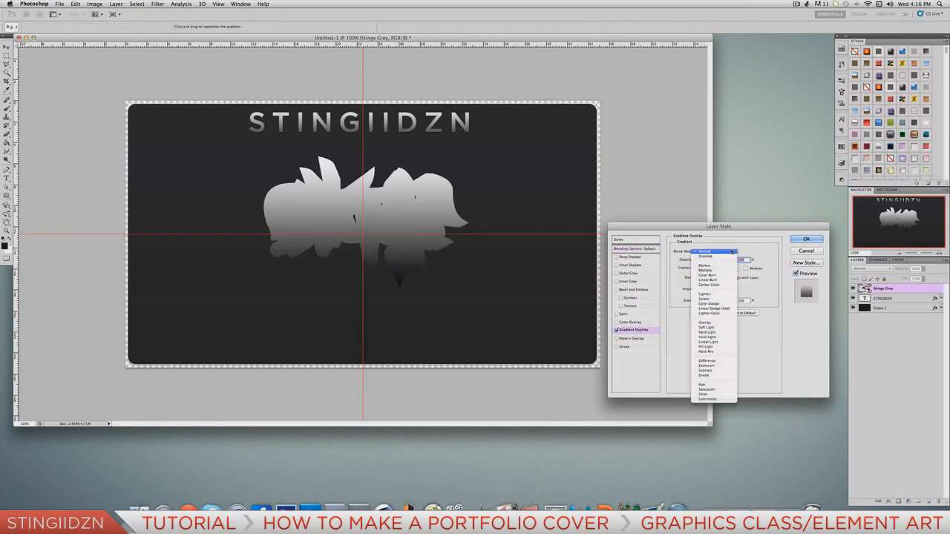
click(705, 323)
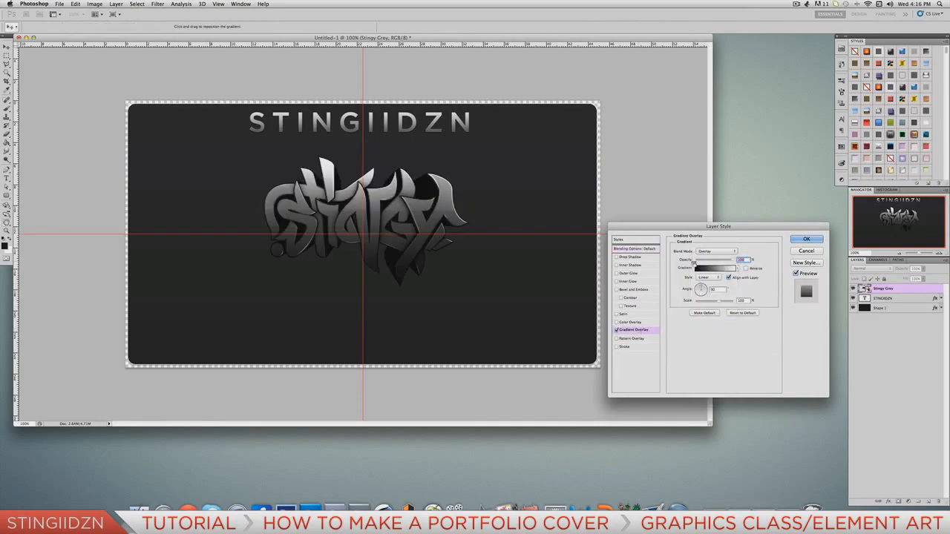
drag(735, 262, 724, 262)
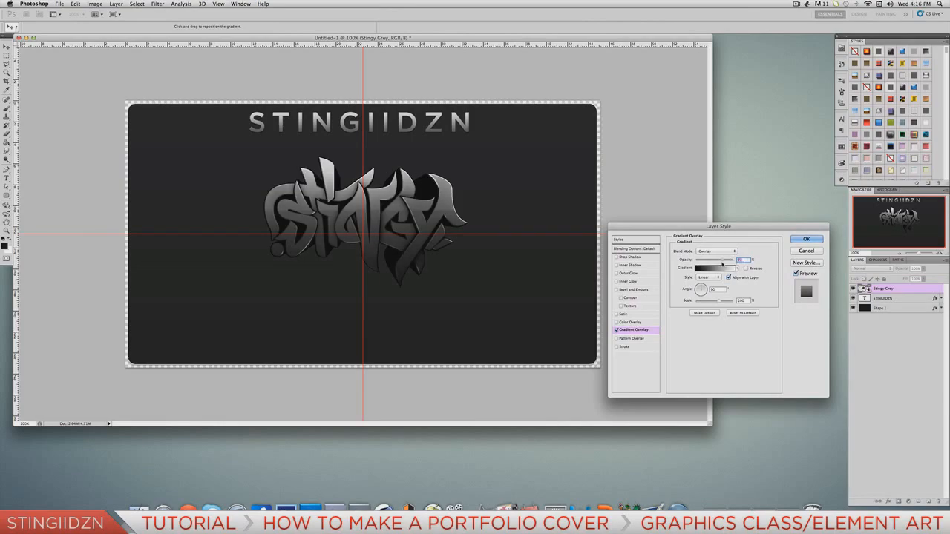
- Add a drop shadow to the graffiti graphic with a 10 px distance and a slightly larger size, and apply the layer style
click(629, 256)
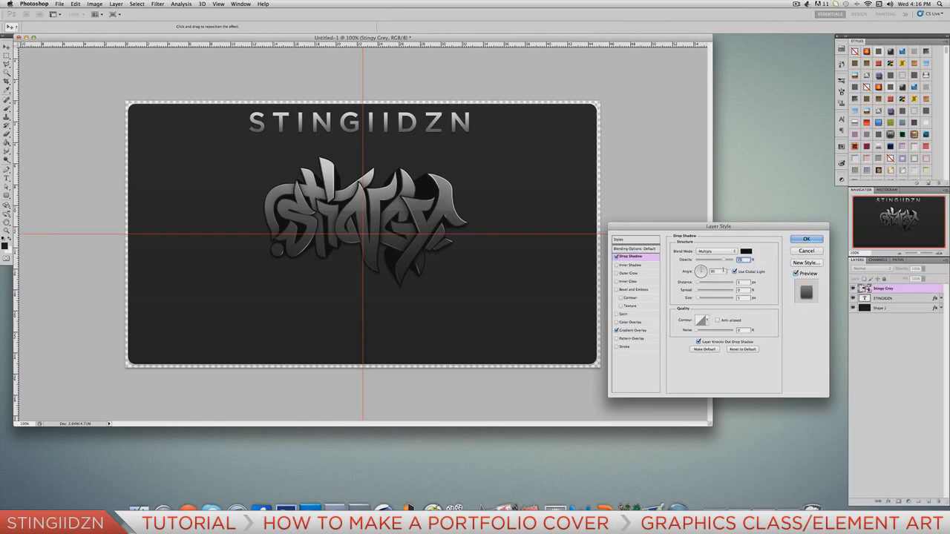
drag(695, 284, 700, 285)
drag(696, 299, 700, 299)
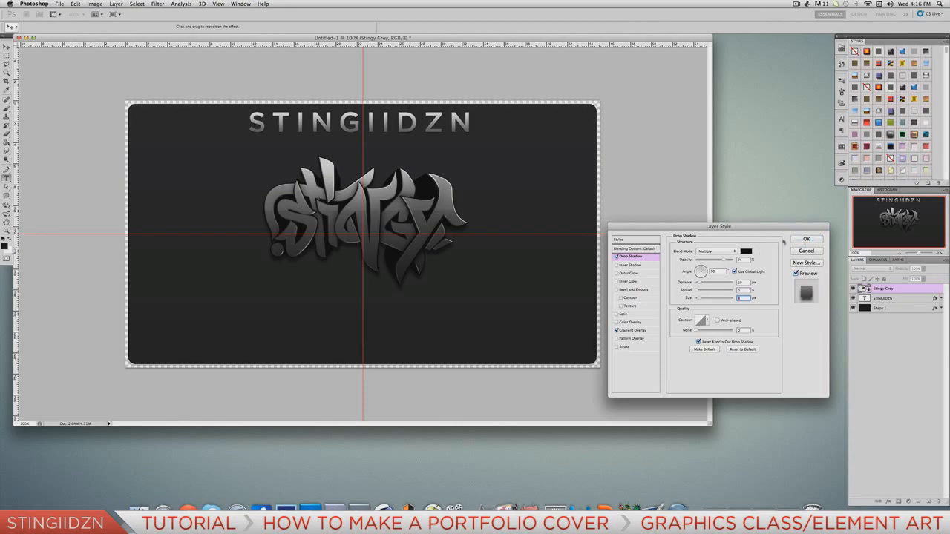
click(807, 241)
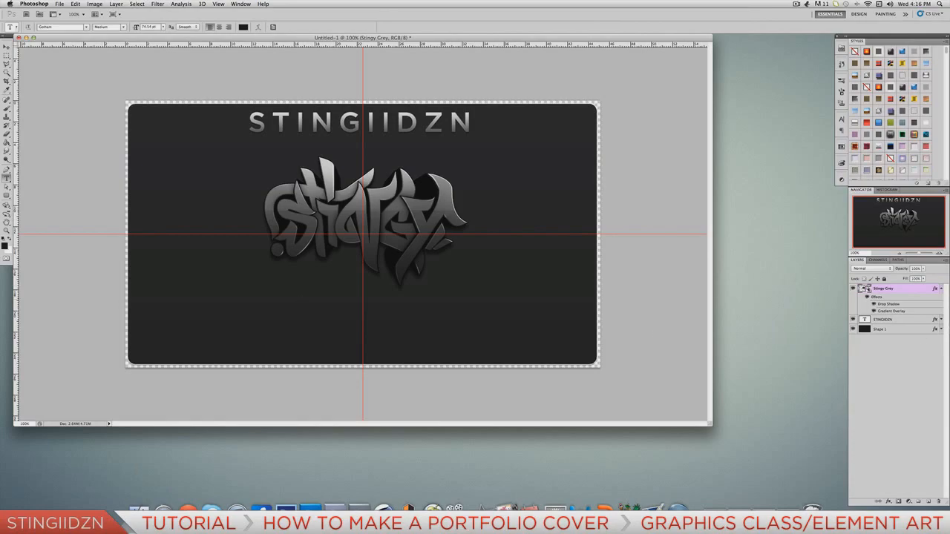
- Collapse the Stingy Grey effects, duplicate the STINGIIDZN text layer and move the copy straight down to the card's lower edge
click(941, 291)
click(927, 299)
key(super+j)
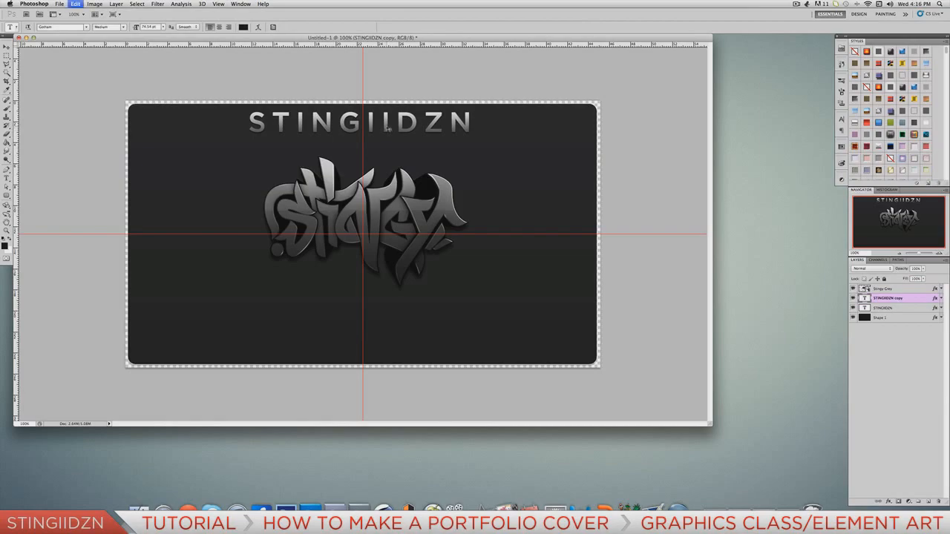
key(super+t)
drag(387, 125, 390, 351)
key(Return)
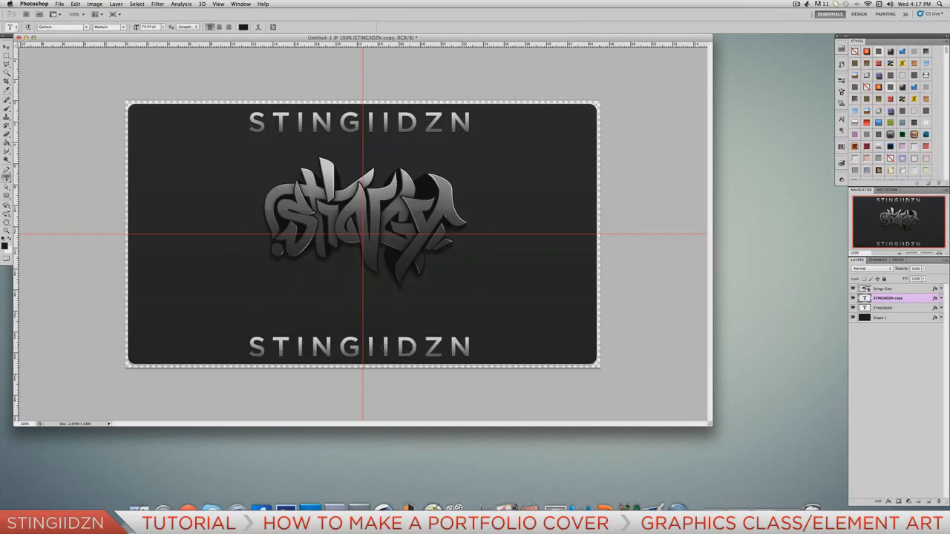
- Replace the text of the lower title copy with GRAPHIC DESIGN
click(380, 347)
double_click(377, 347)
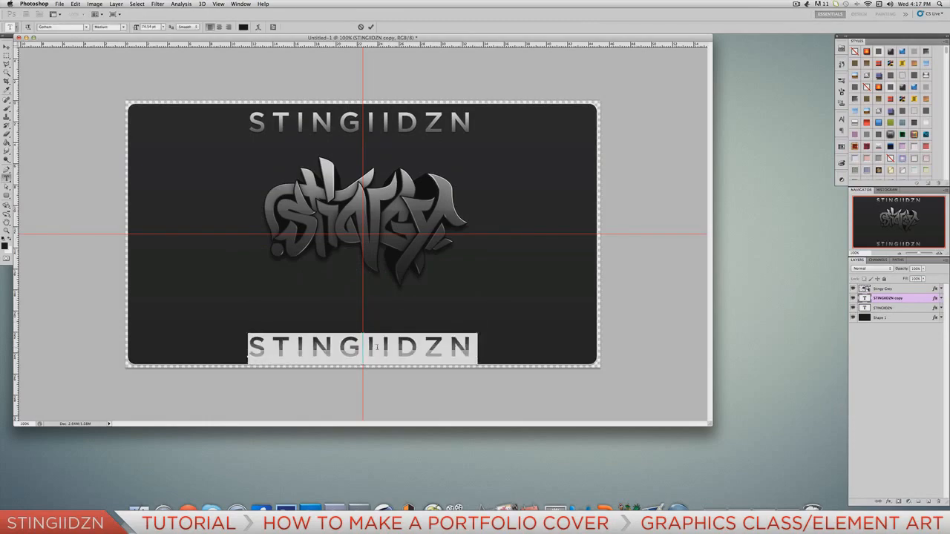
text(Gra)
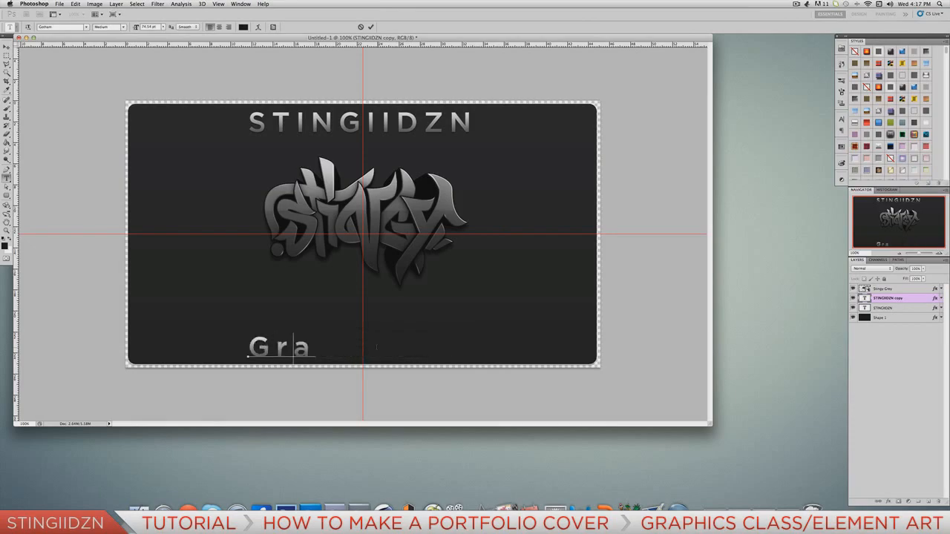
key(BackSpace)
key(BackSpace)
key(BackSpace)
text(GRA)
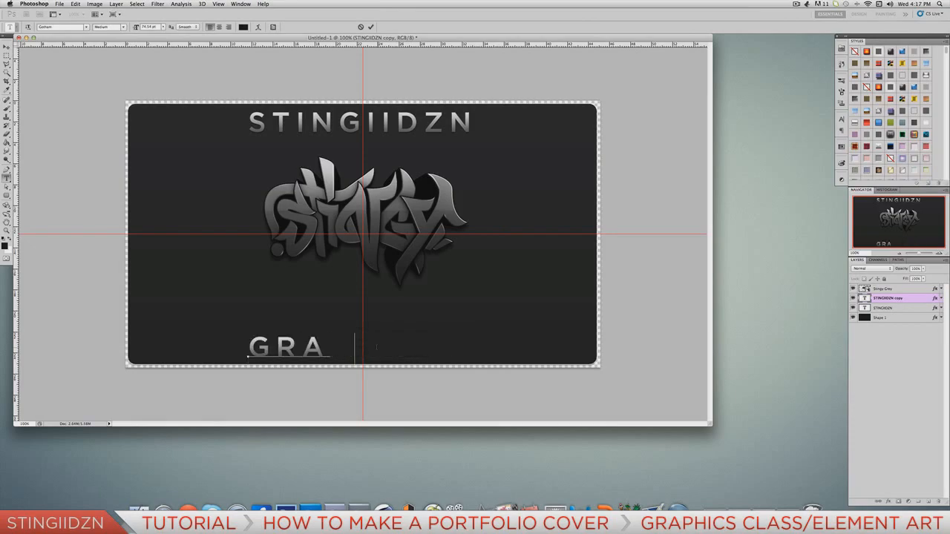
text(PHIC DESIGN)
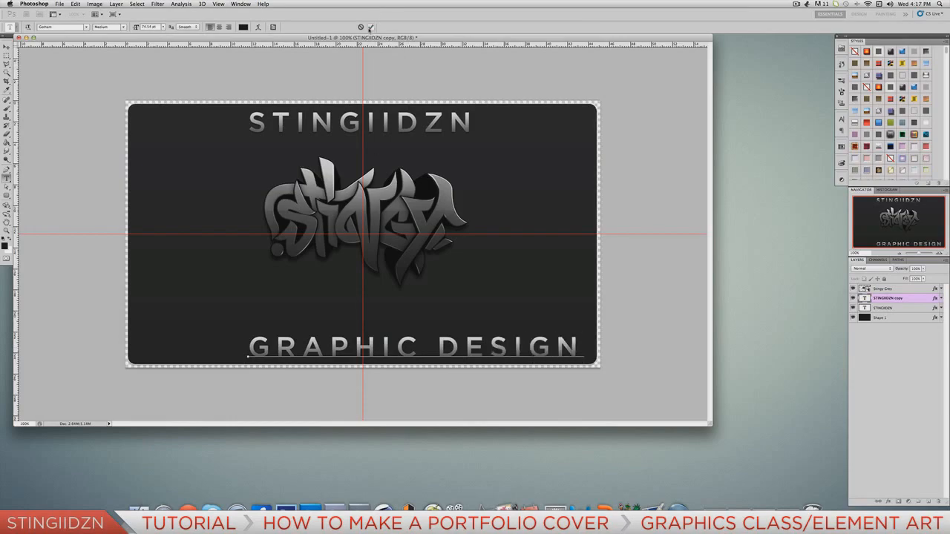
click(371, 28)
- Scale the GRAPHIC DESIGN text to about 75% and centre it on the vertical guide just above the card's lower edge
drag(480, 350, 414, 351)
key(super+t)
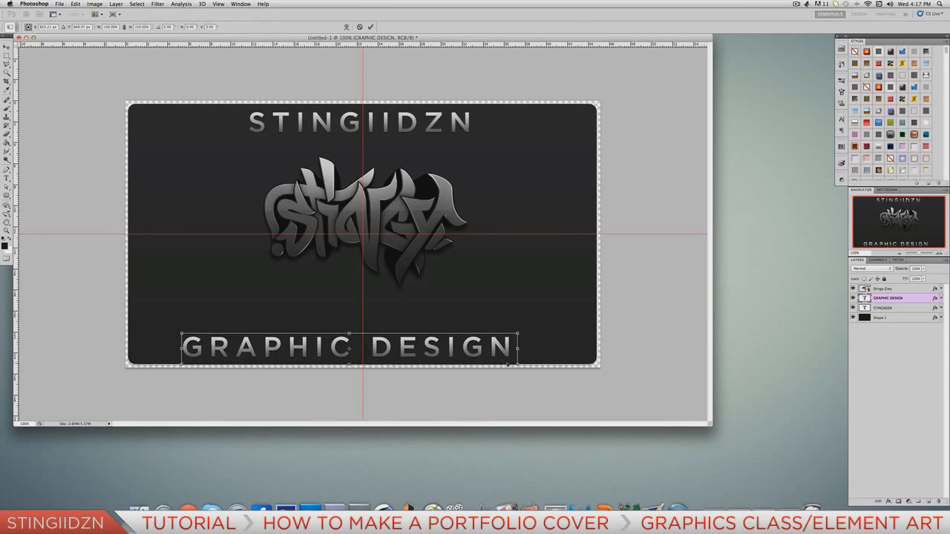
drag(518, 364, 450, 350)
key(Left)
key(Left)
key(Down)
key(Down)
key(Down)
key(Down)
key(Down)
key(Down)
key(Down)
key(Down)
key(Down)
key(Down)
key(Down)
key(Down)
key(Down)
key(Down)
key(Down)
key(Down)
key(Down)
key(Down)
key(Down)
key(Down)
key(Down)
key(Down)
key(Down)
key(Down)
key(Down)
key(Down)
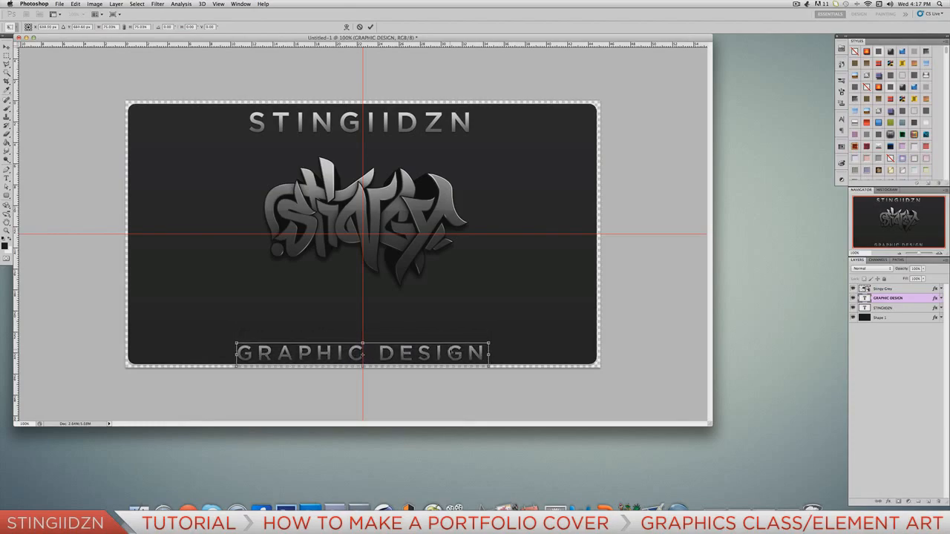
key(t)
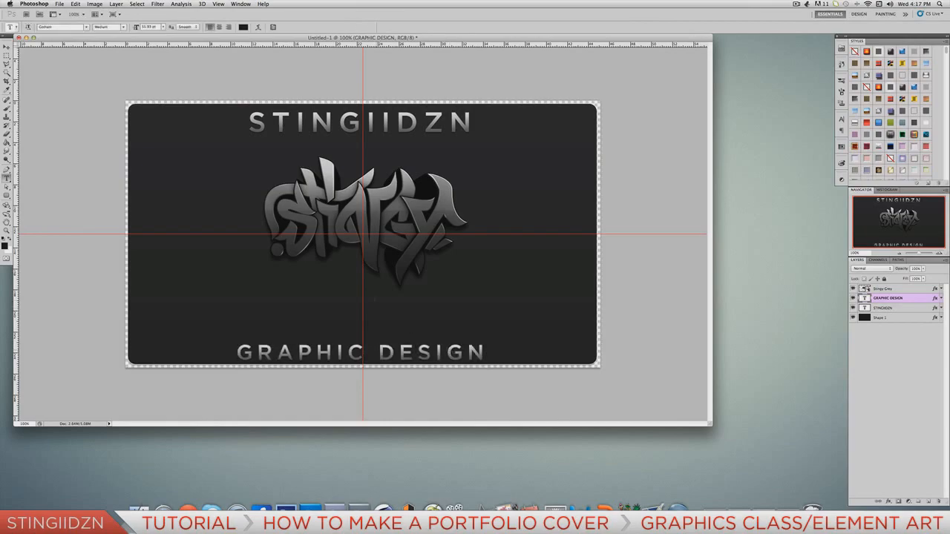
- Duplicate the GRAPHIC DESIGN text, move the copy up below the graffiti graphic and replace its wording with "Logo - $4"
key(super+j)
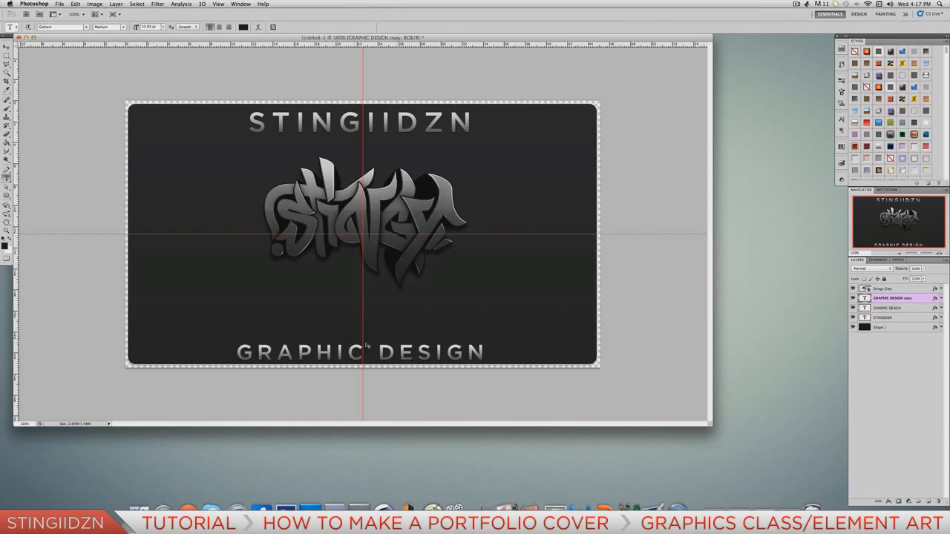
drag(375, 351, 374, 300)
click(385, 301)
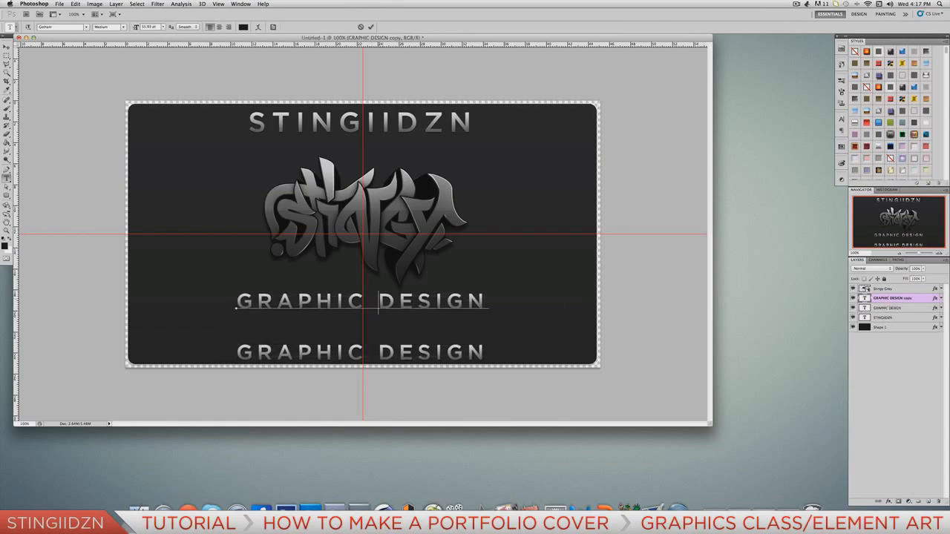
key(super+a)
text(L)
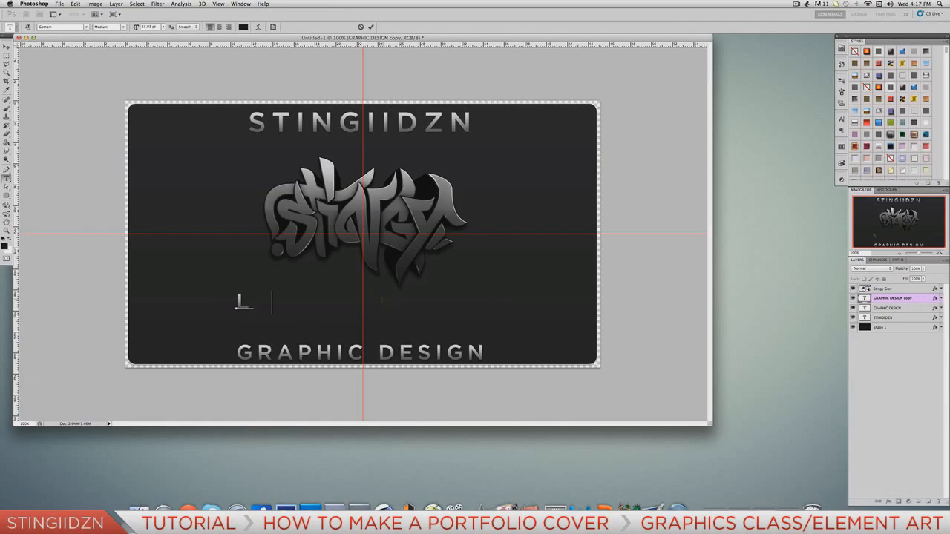
text(ogo:)
key(BackSpace)
text(- )
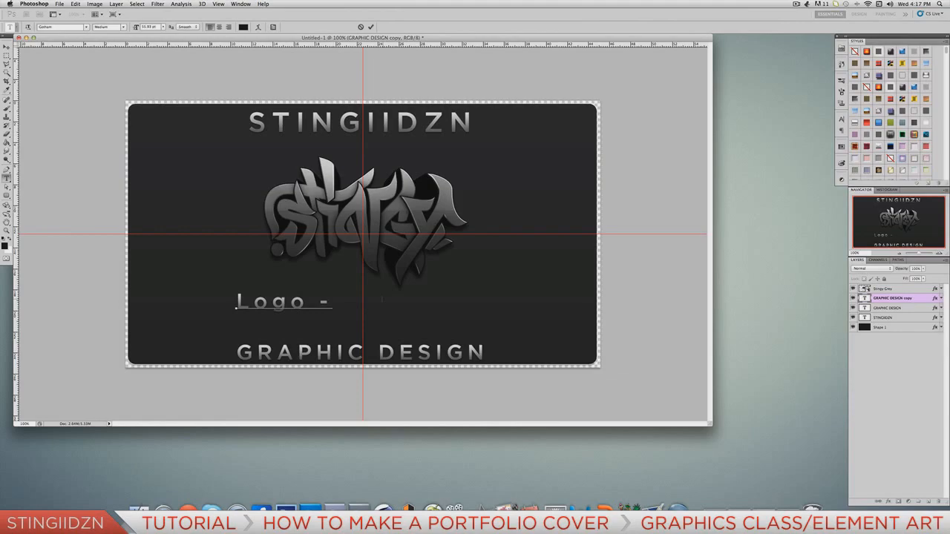
text(4)
key(Delete)
text($4)
key(Return)
text(Backgo)
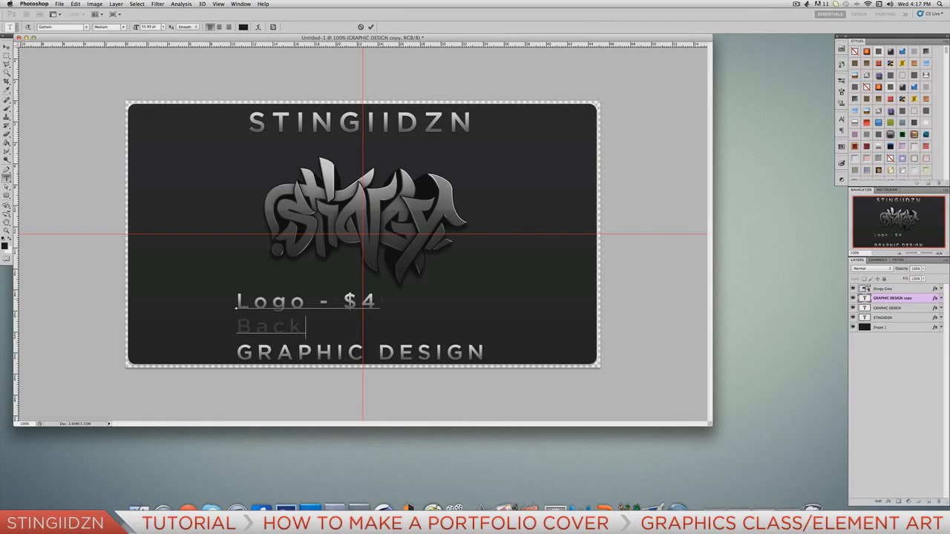
key(BackSpace)
key(BackSpace)
key(BackSpace)
key(BackSpace)
key(BackSpace)
key(BackSpace)
key(BackSpace)
key(BackSpace)
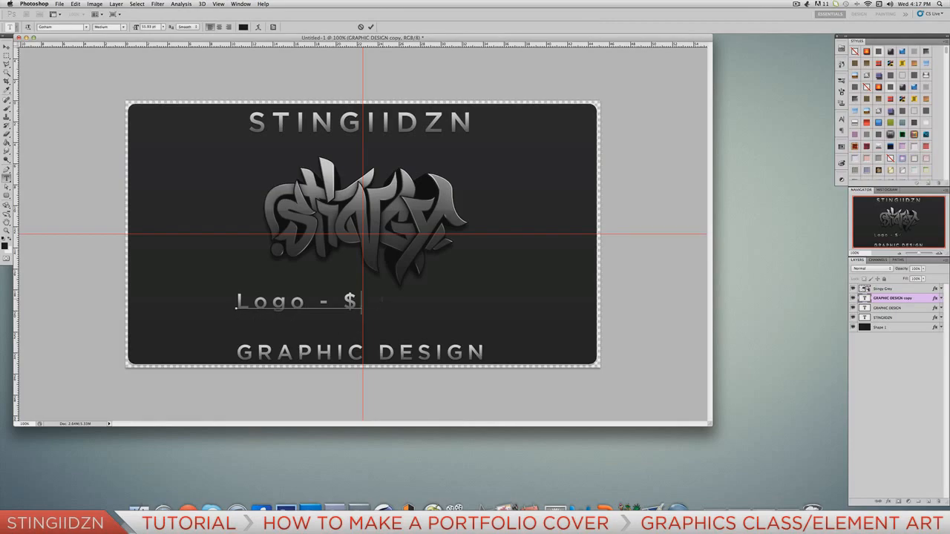
text($)
key(BackSpace)
text(4)
- Add a second line reading "Graffiti - $8" below the logo price and commit the text
key(Return)
text(Graffiti)
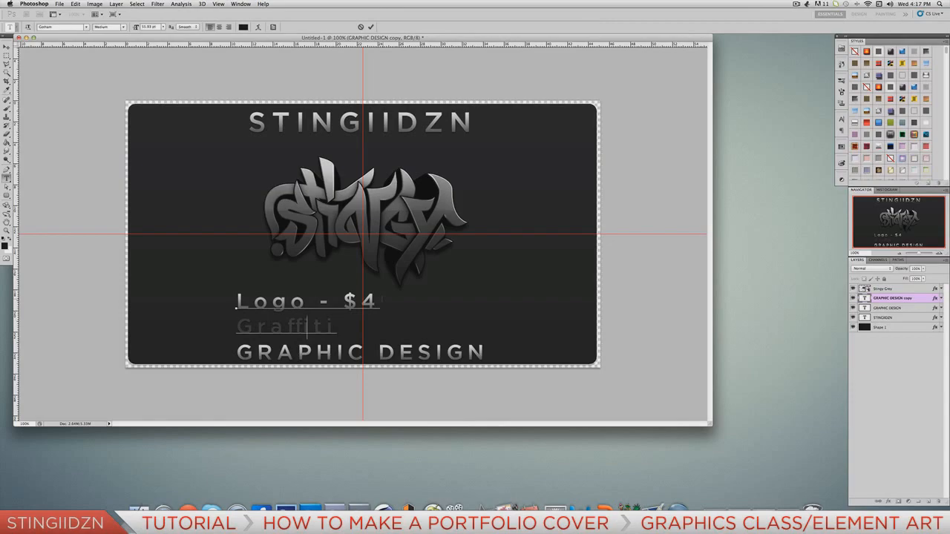
key(BackSpace)
key(BackSpace)
key(BackSpace)
key(BackSpace)
key(BackSpace)
text(ffiti - $8)
click(372, 28)
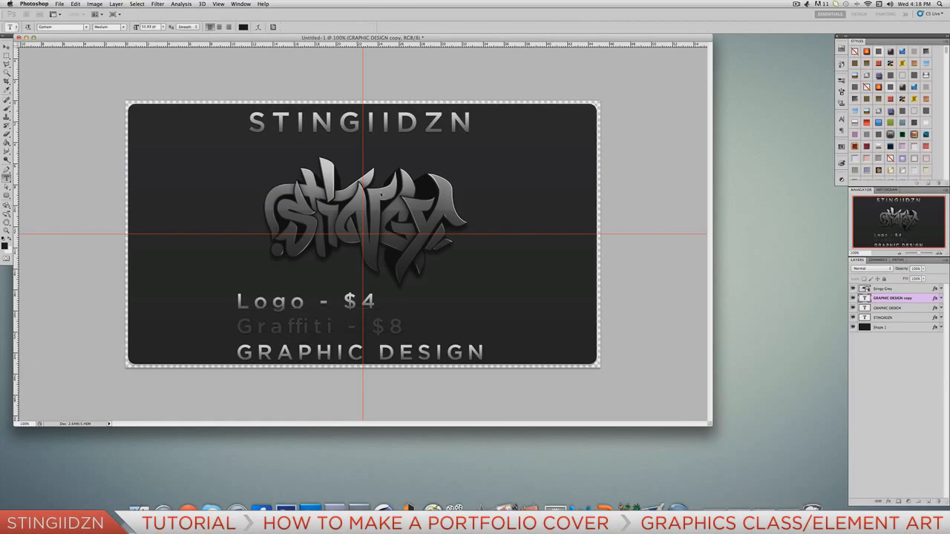
- Scale down the price text and centre it between the graffiti graphic and the GRAPHIC DESIGN line
drag(332, 326, 372, 327)
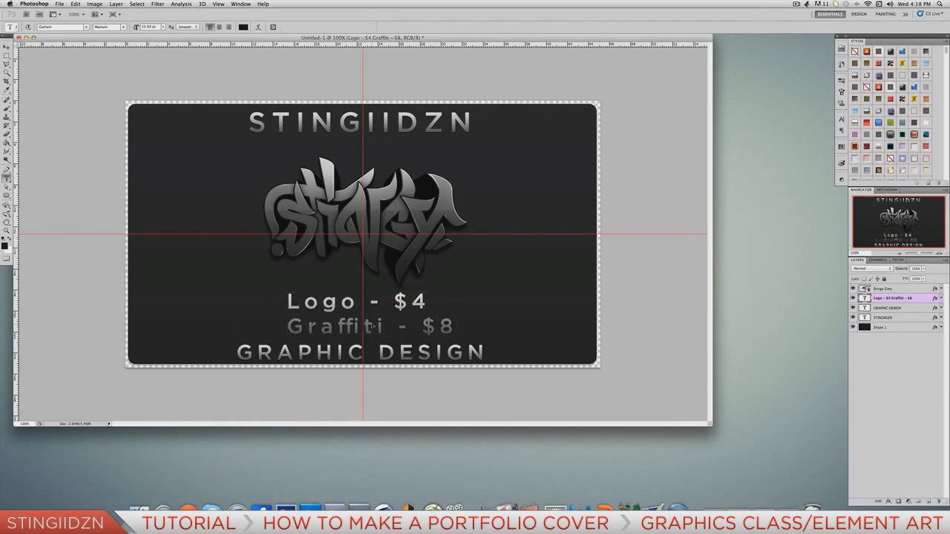
key(super+t)
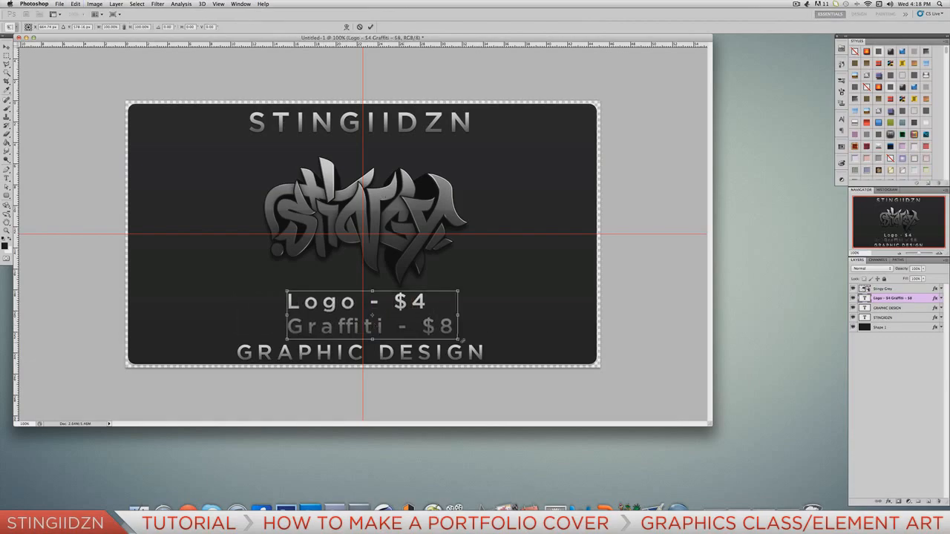
drag(434, 325, 362, 306)
key(Up)
key(Return)
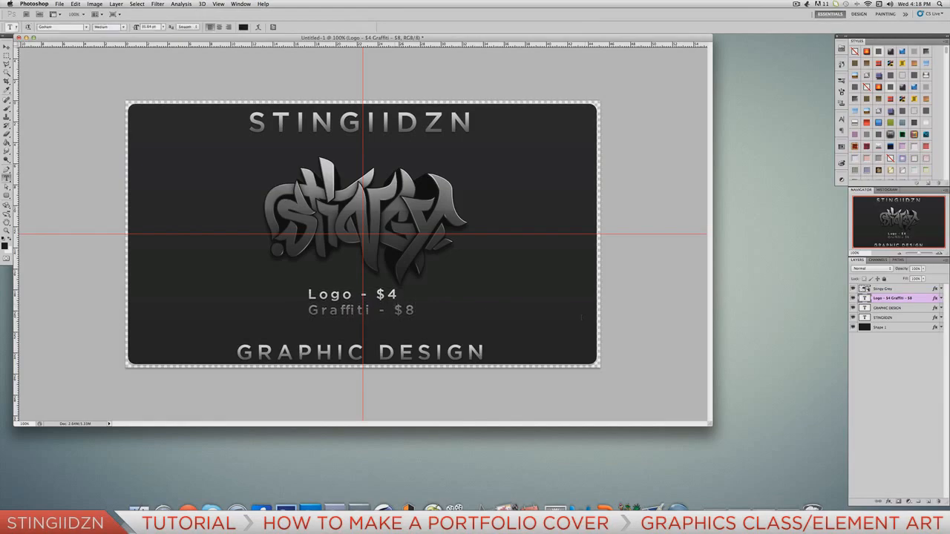
- Delete the "Graffiti - $8" line from the price text and commit the edit
click(340, 310)
drag(307, 310, 451, 313)
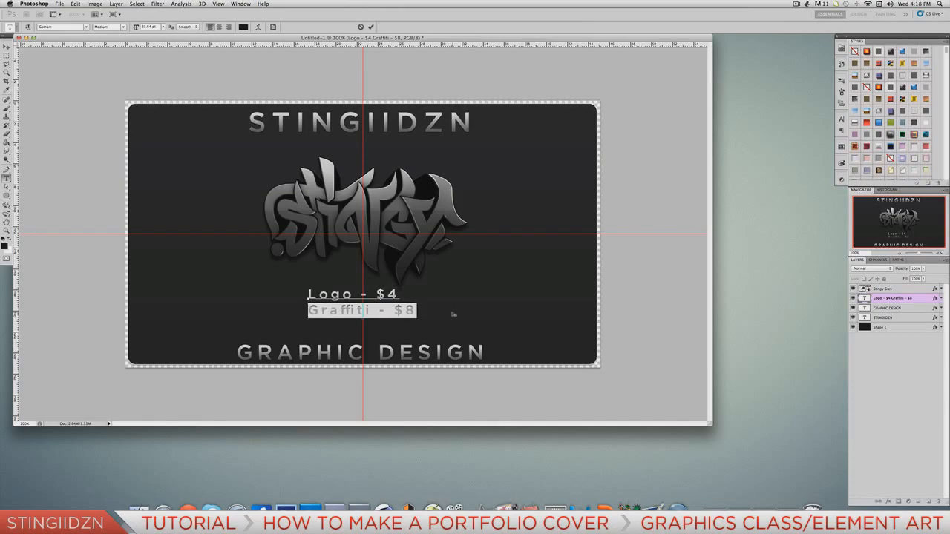
key(BackSpace)
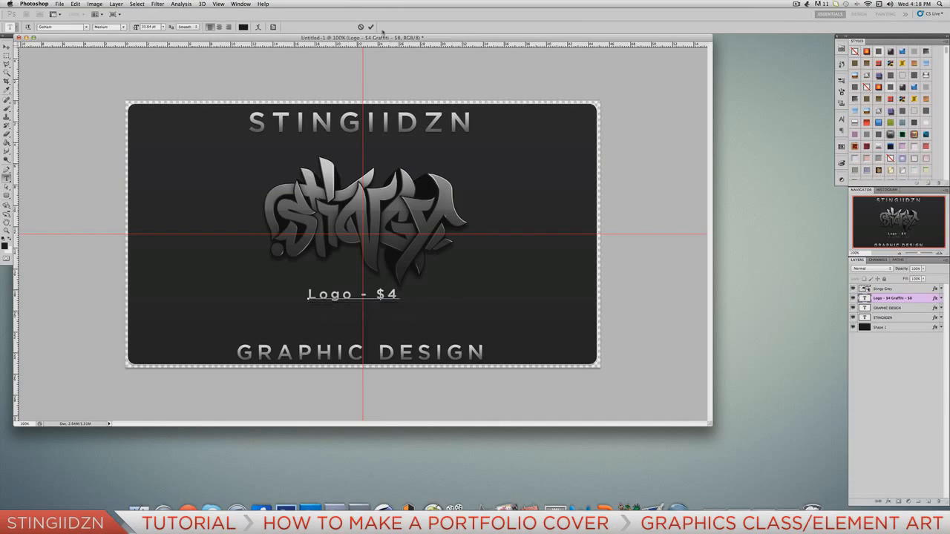
click(370, 27)
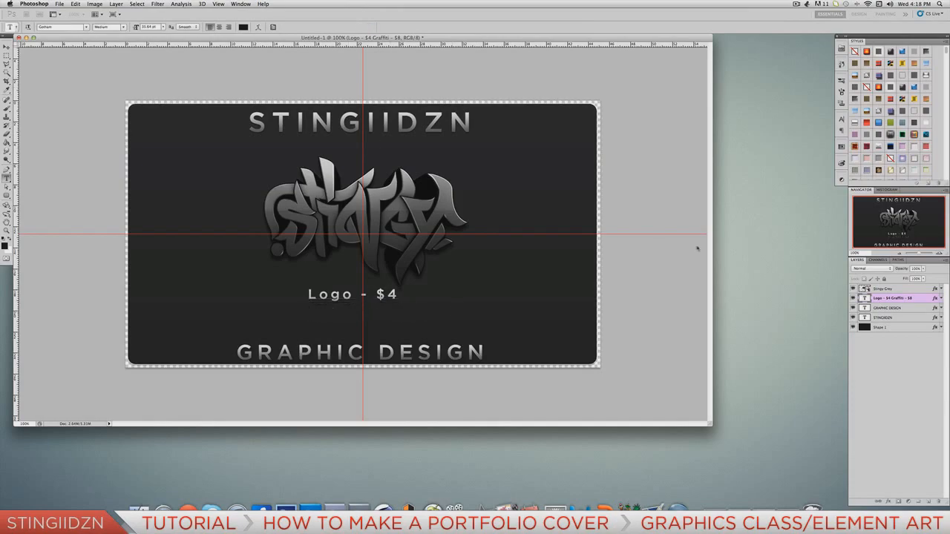
- Duplicate the "Logo - $4" text, move the copy directly below it and replace its wording with "Graffiti - $8"
right_click(909, 299)
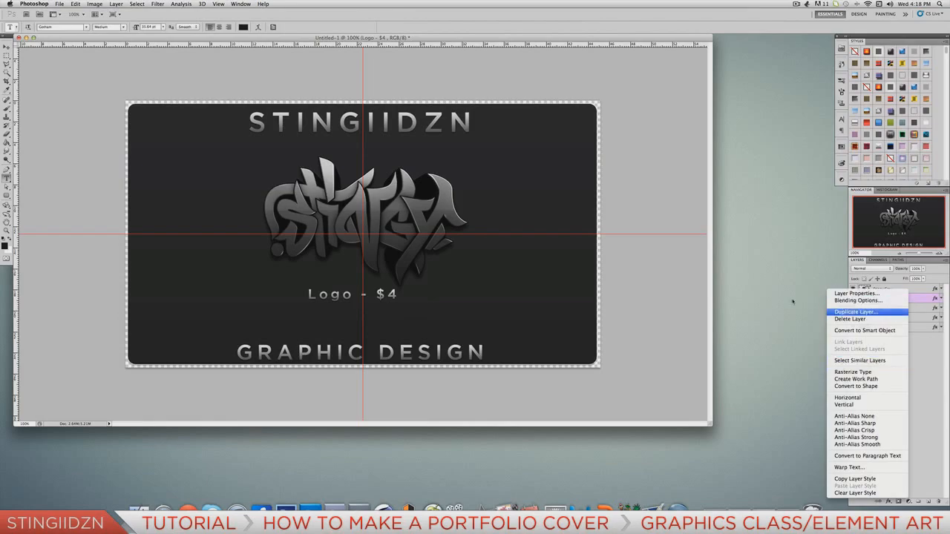
click(848, 310)
key(Return)
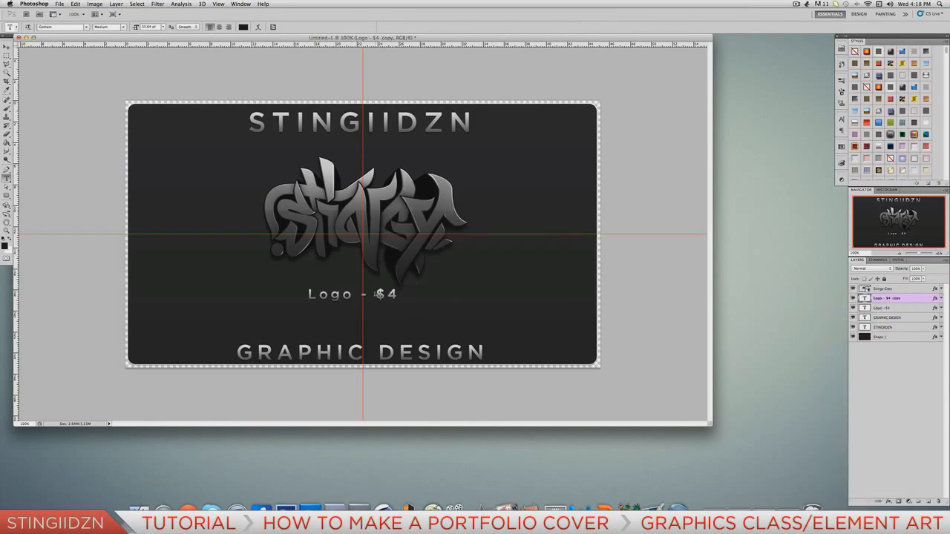
drag(379, 294, 379, 307)
click(362, 307)
double_click(330, 306)
triple_click(310, 306)
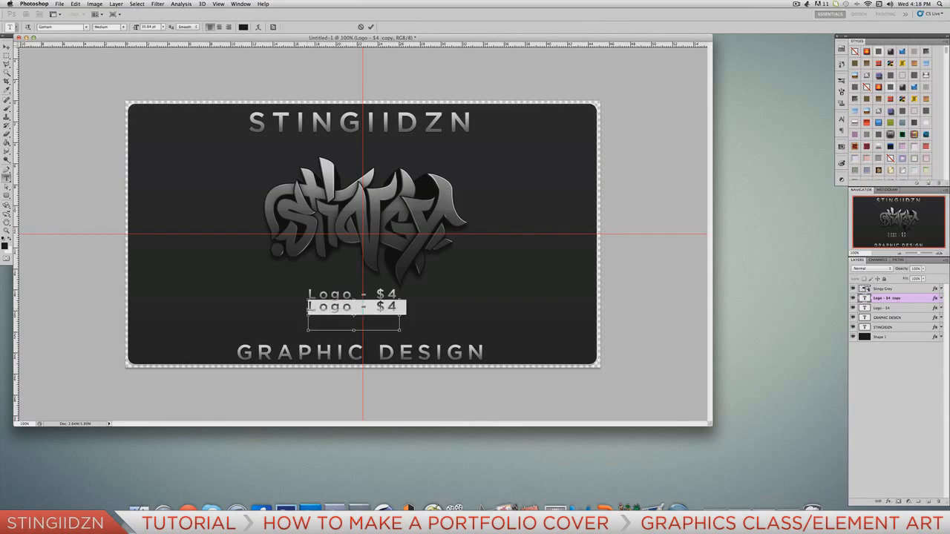
text(Graffiti - $8)
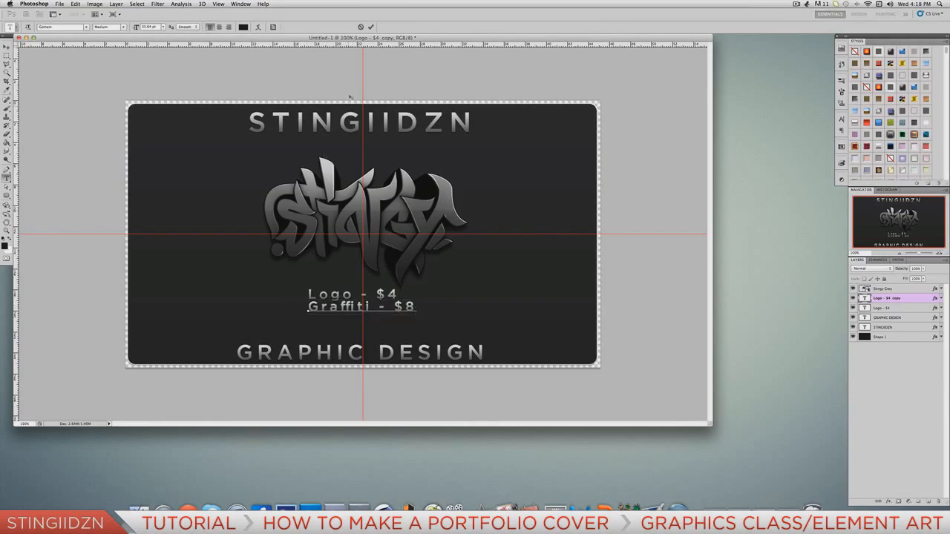
click(371, 27)
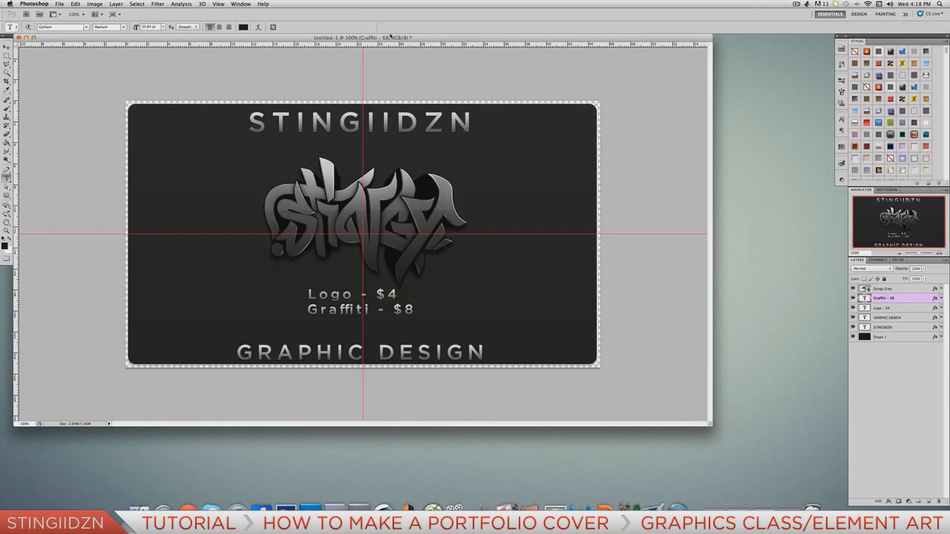
- Nudge the logo and graffiti price lines down together, closer to the GRAPHIC DESIGN text
shift+click(872, 307)
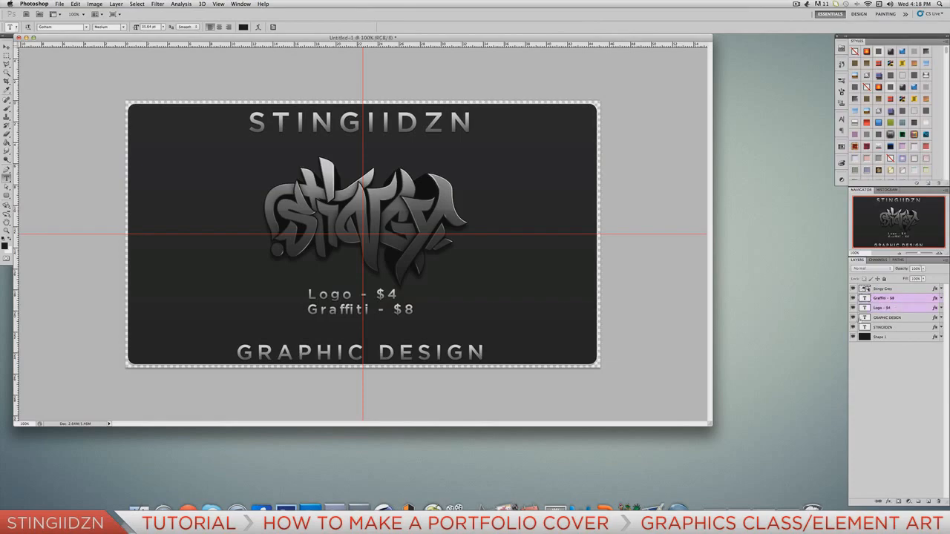
key(ctrl+Down)
key(ctrl+Down)
key(ctrl+Down)
key(ctrl+Down)
key(ctrl+Down)
key(ctrl+Down)
key(ctrl+Down)
key(ctrl+Down)
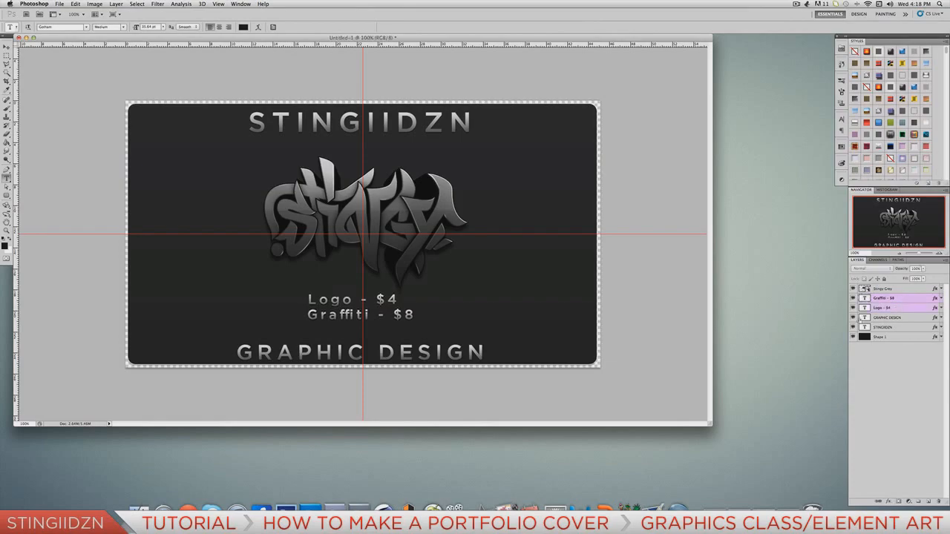
- Duplicate the Stingy Grey graffiti layer and place the copy beneath the original
click(903, 291)
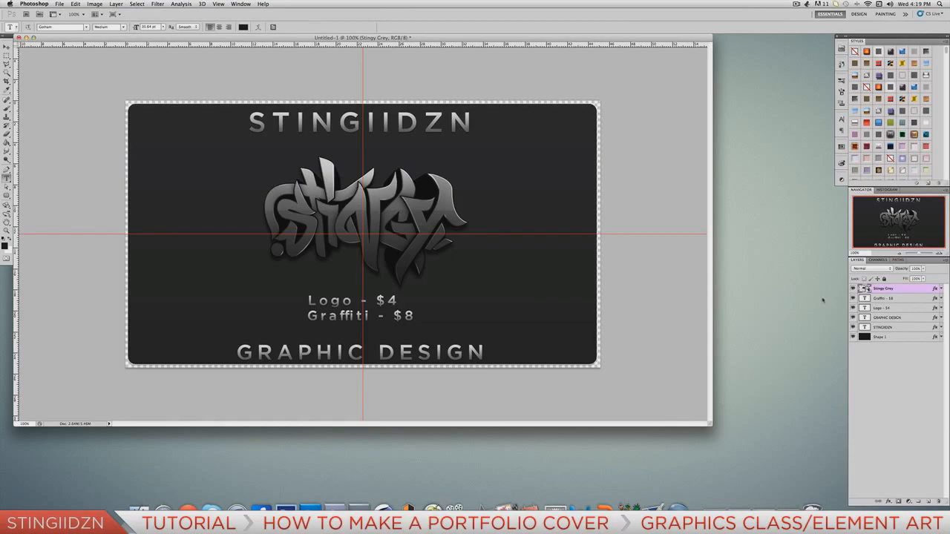
key(super+j)
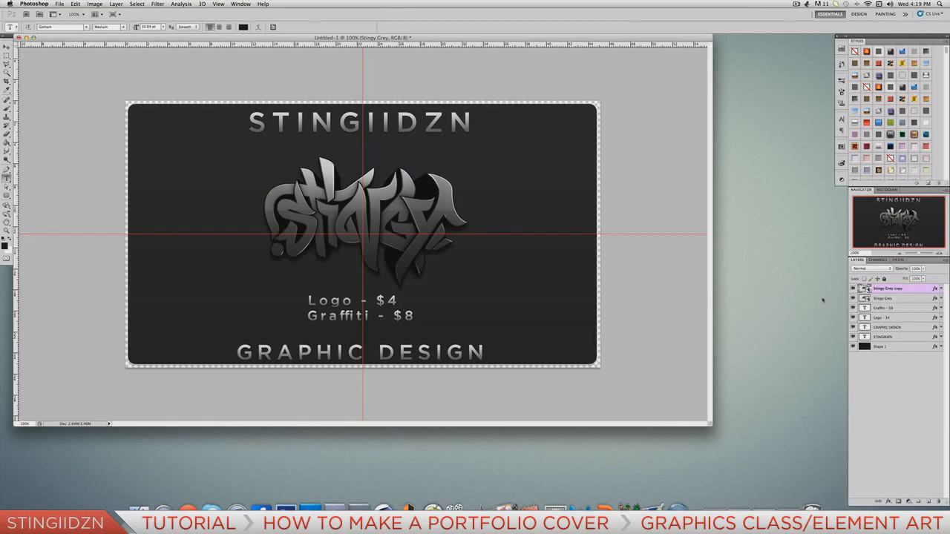
key(super+bracketleft)
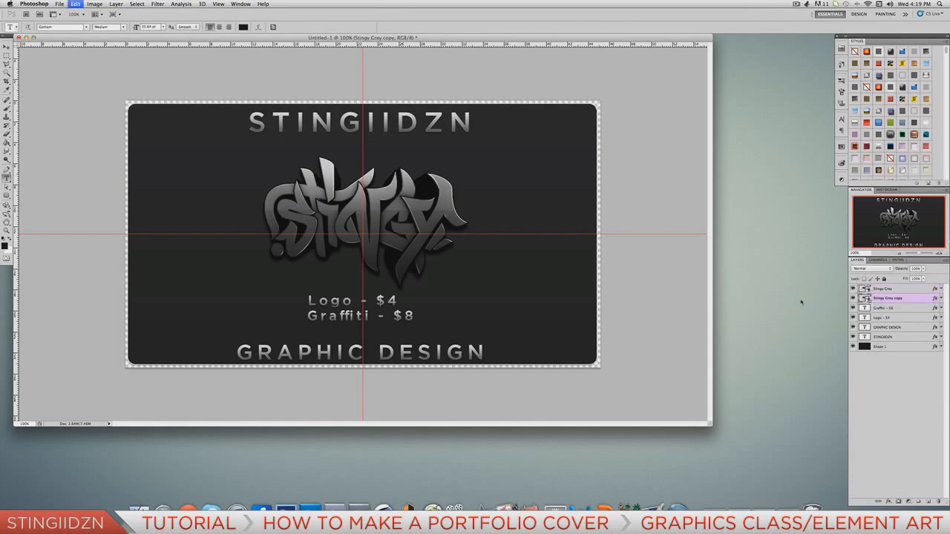
- Enlarge the graffiti copy, centre it behind the original with a slight counter-clockwise rotation, and lower its opacity to a faint shadow
key(super+t)
drag(549, 106, 646, 53)
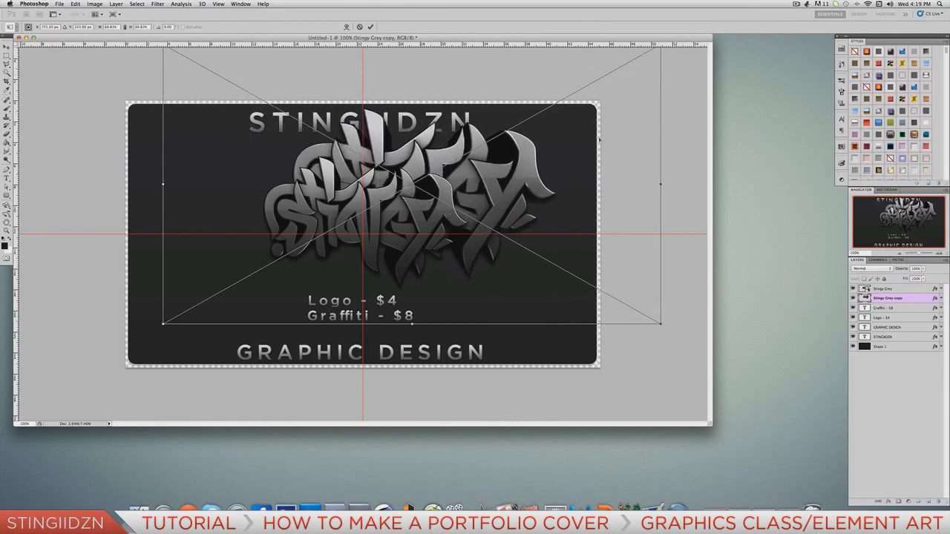
drag(619, 116, 529, 178)
drag(689, 176, 673, 107)
key(Return)
key(t)
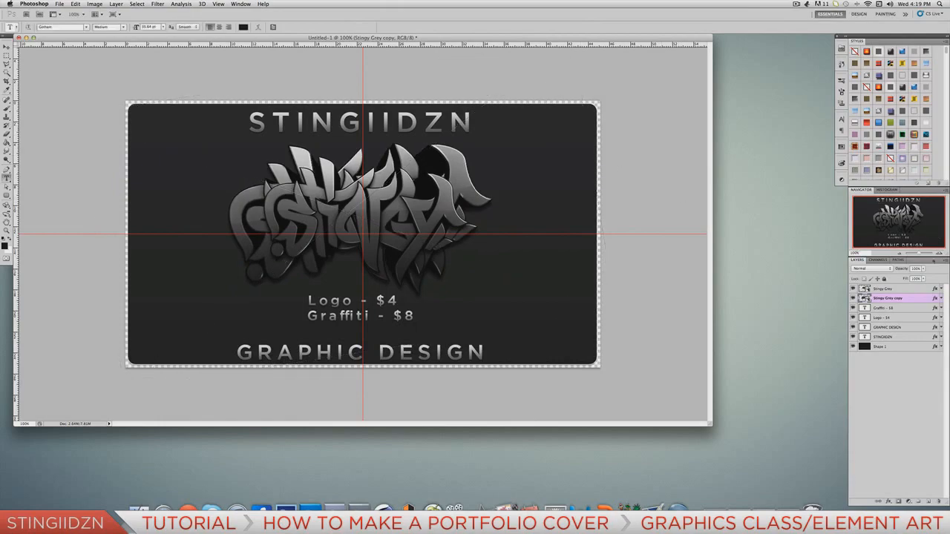
click(923, 269)
drag(924, 278, 890, 278)
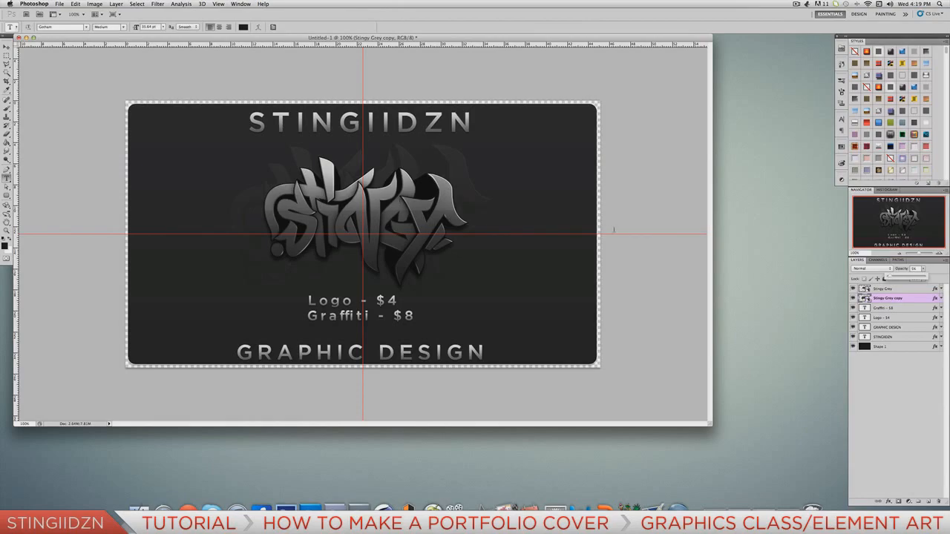
- On a new layer above the graffiti graphic, draw a closed Pen path with a diagonal curve enclosing the card's upper-left half
click(918, 290)
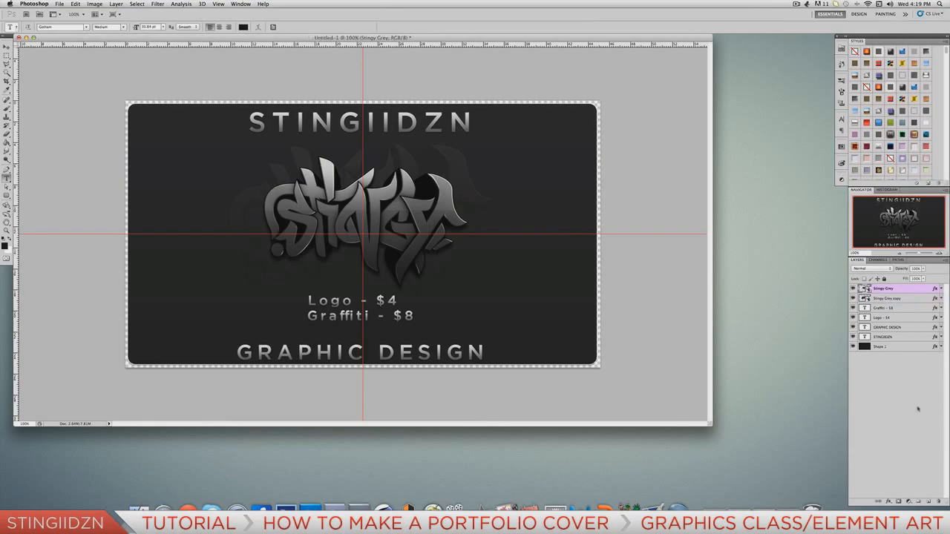
click(928, 501)
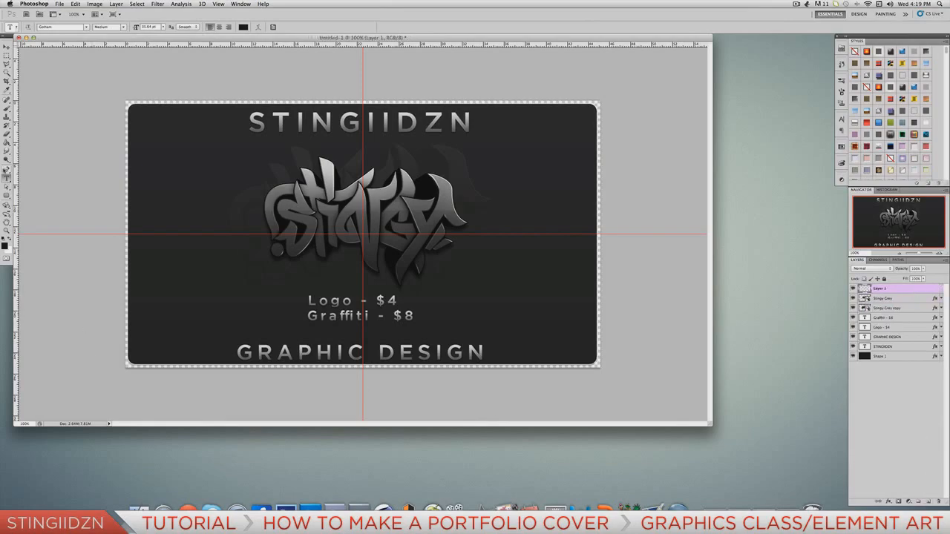
click(6, 169)
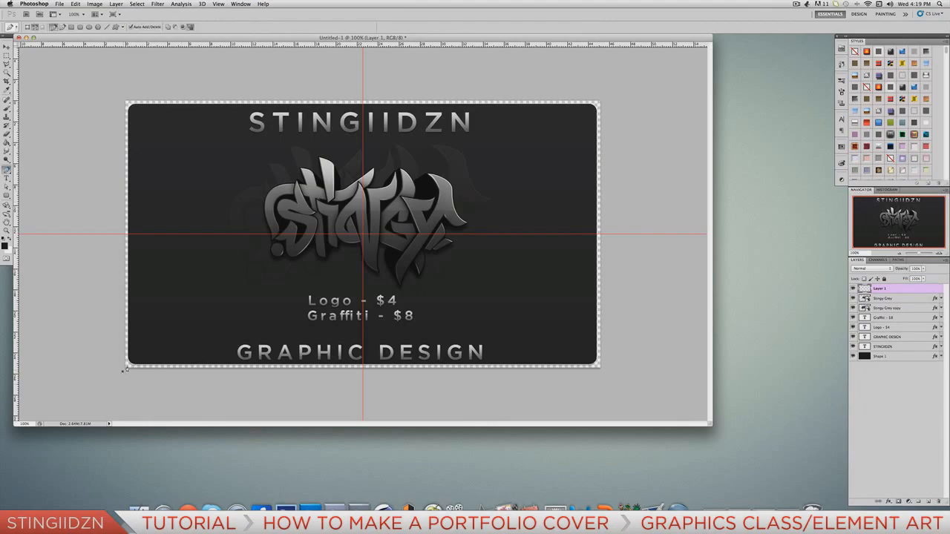
drag(625, 92, 808, 53)
click(113, 78)
click(123, 372)
- Fill the path with white at 100% opacity and delete the path
right_click(201, 255)
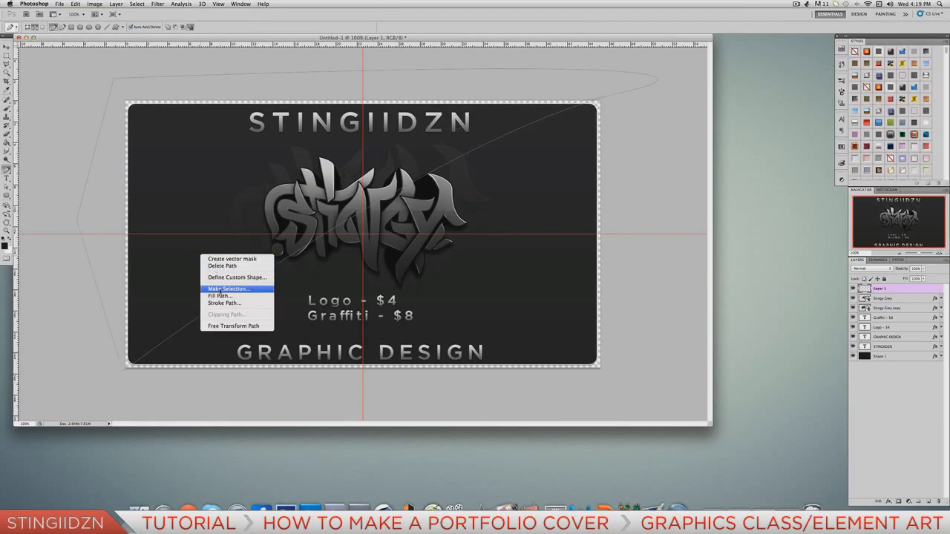
click(219, 296)
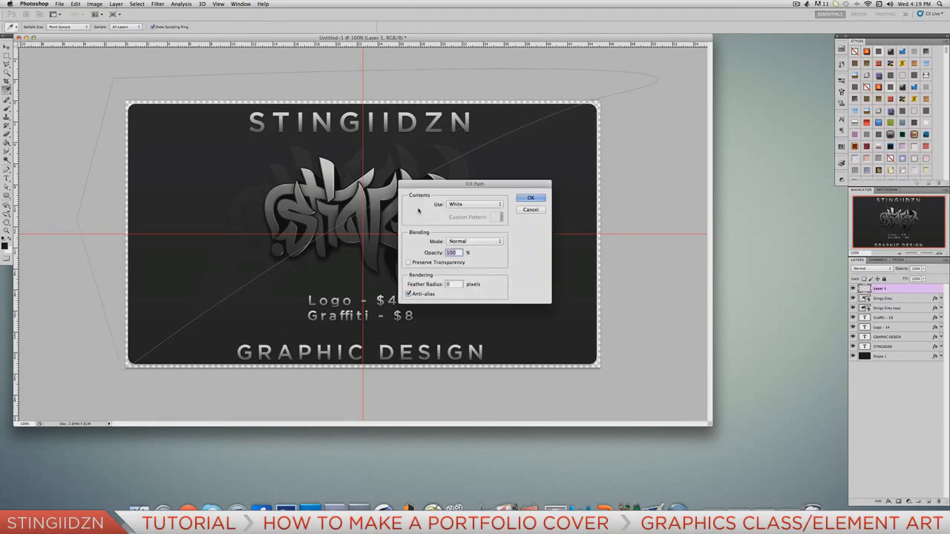
click(531, 198)
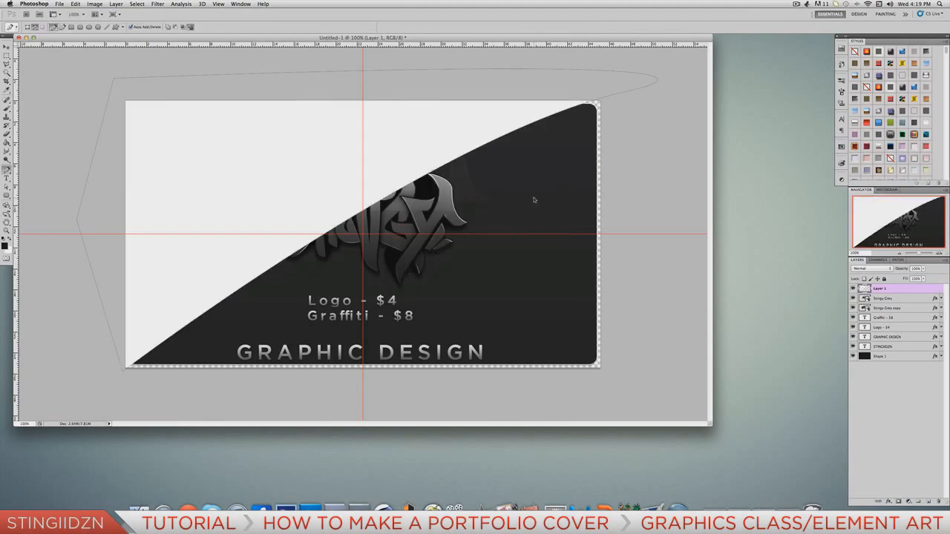
right_click(414, 150)
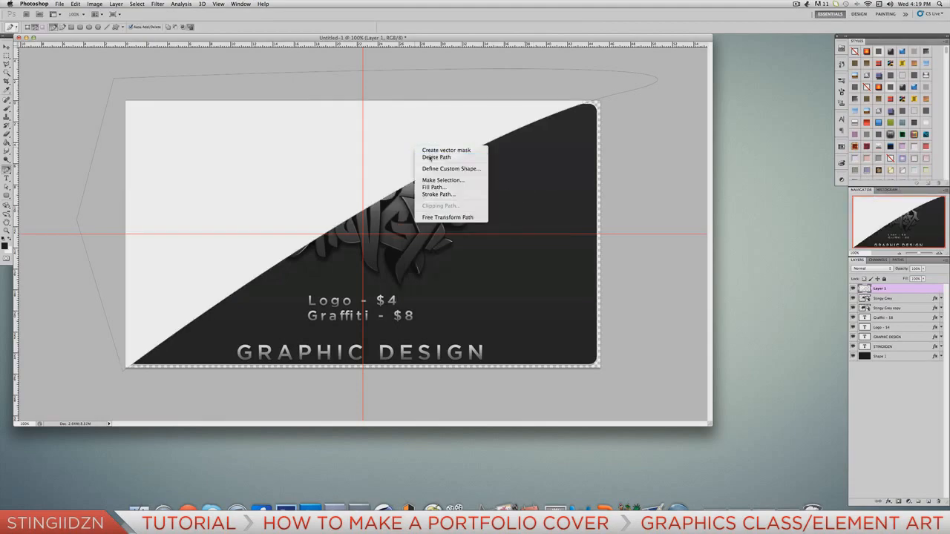
click(427, 157)
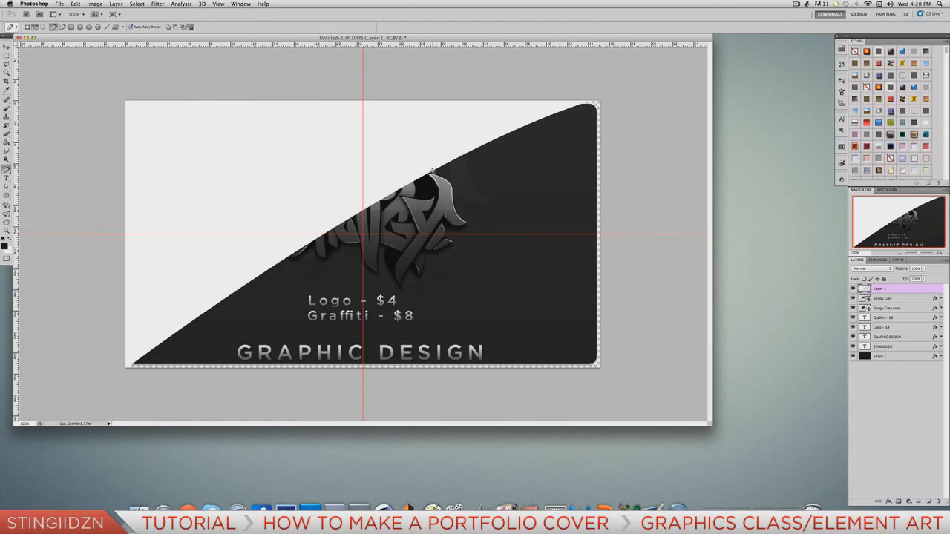
- Stretch the white shape slightly and rotate it a little clockwise so its diagonal edge runs corner to corner
key(super+t)
drag(593, 367, 611, 373)
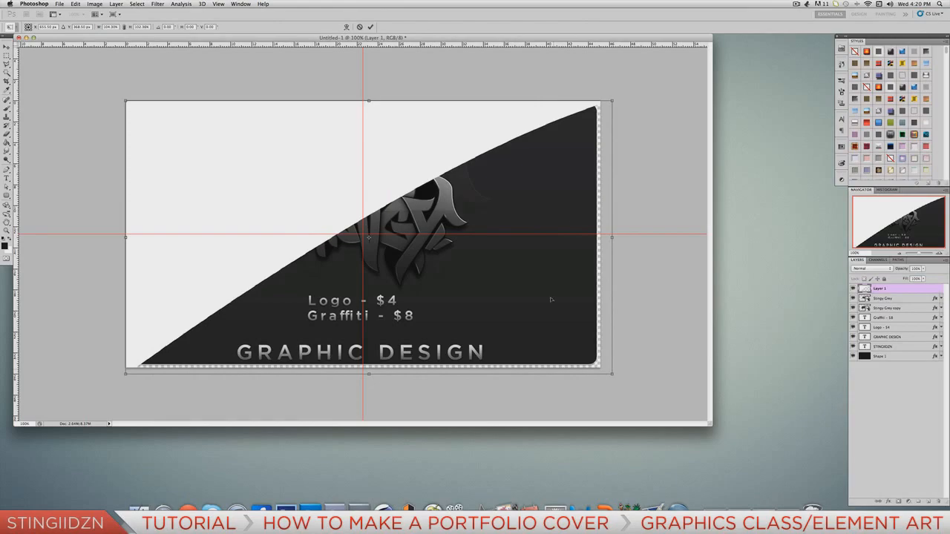
drag(649, 84, 651, 91)
key(Return)
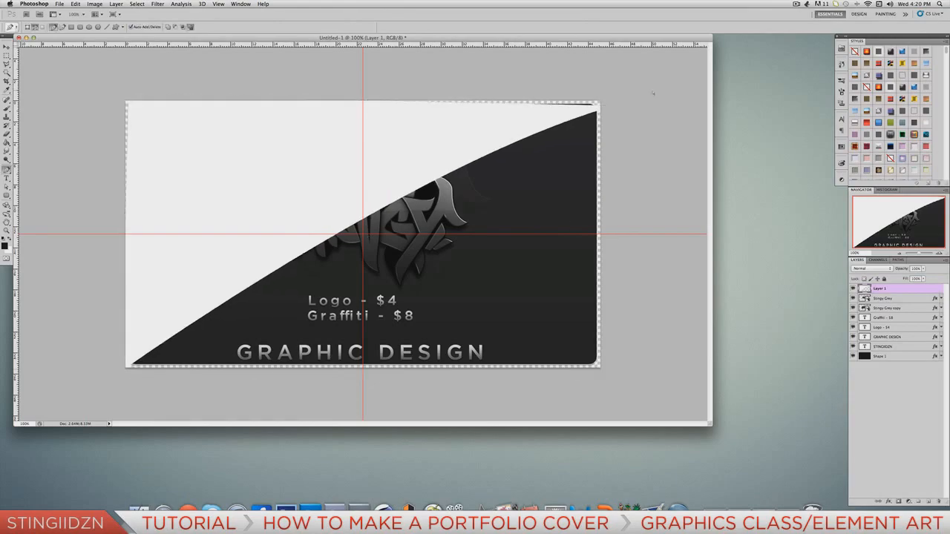
- Lower the white shape layer's opacity to 2% for a subtle diagonal gloss
click(6, 56)
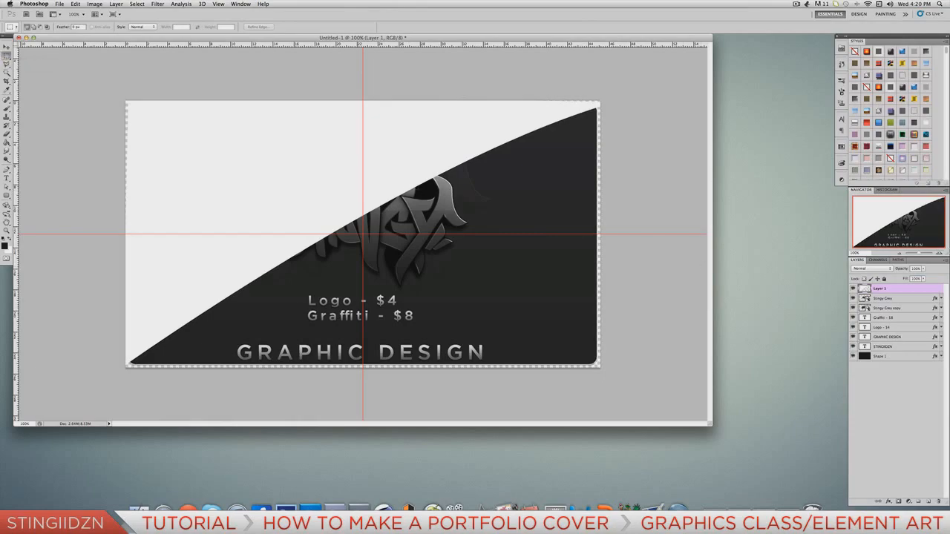
click(923, 268)
drag(924, 277, 889, 278)
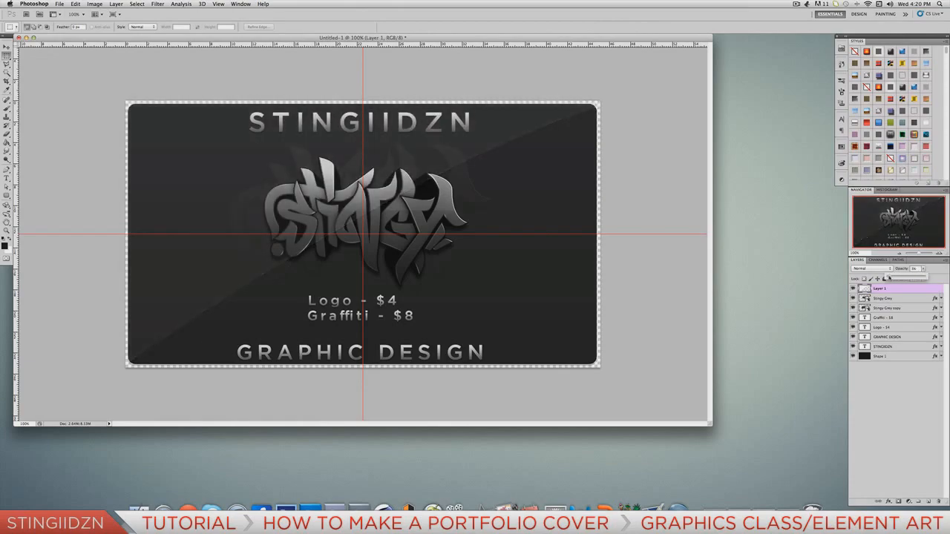
drag(889, 277, 888, 277)
click(918, 292)
click(795, 4)
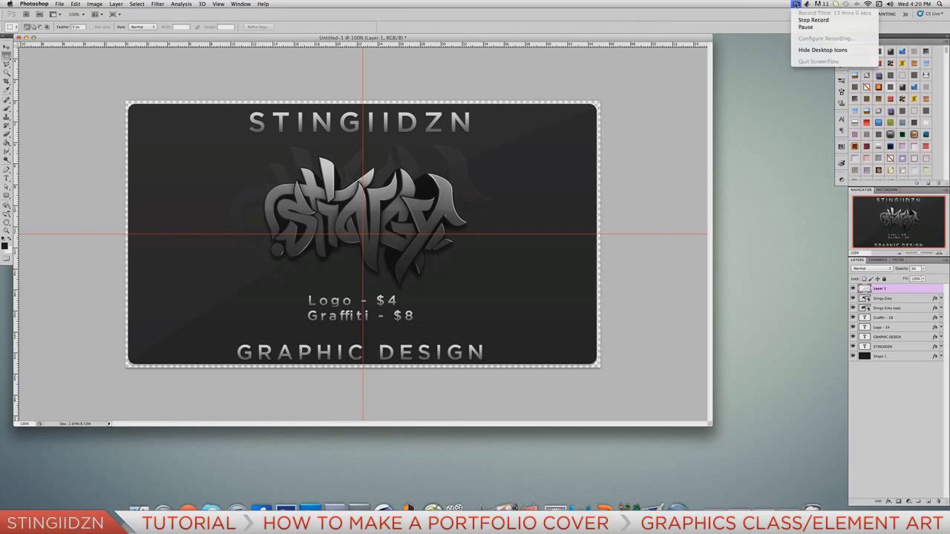
click(796, 4)
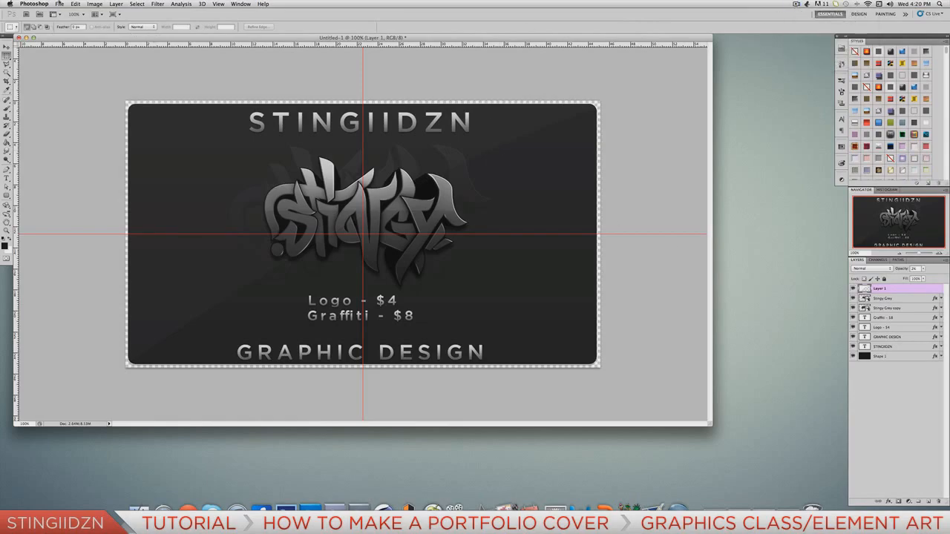
- Export the cover for web as a transparent PNG-24 named Untitled-1.png on the Desktop
click(59, 3)
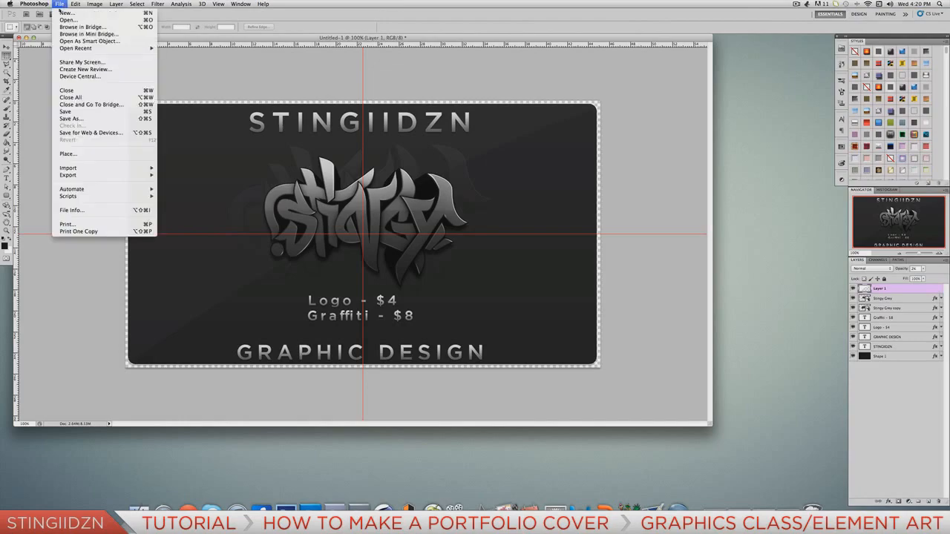
click(82, 132)
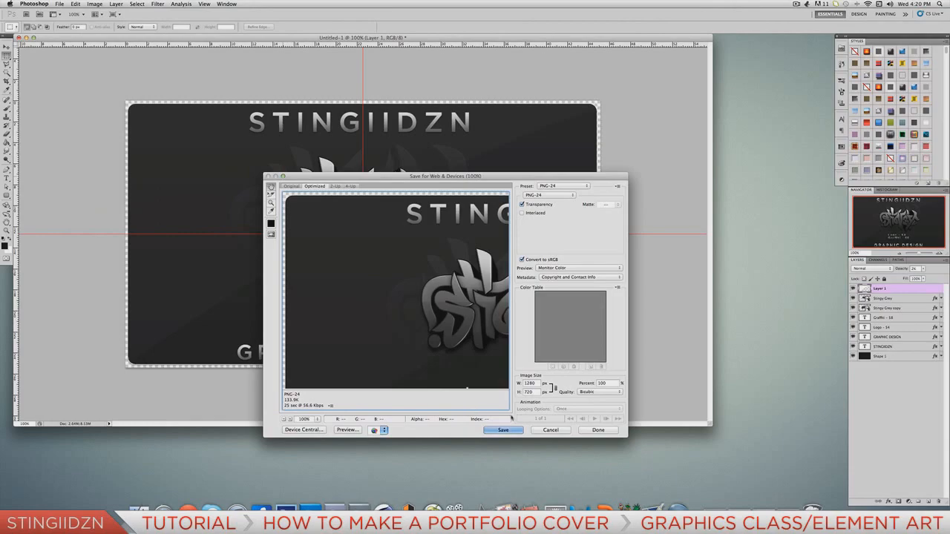
key(Return)
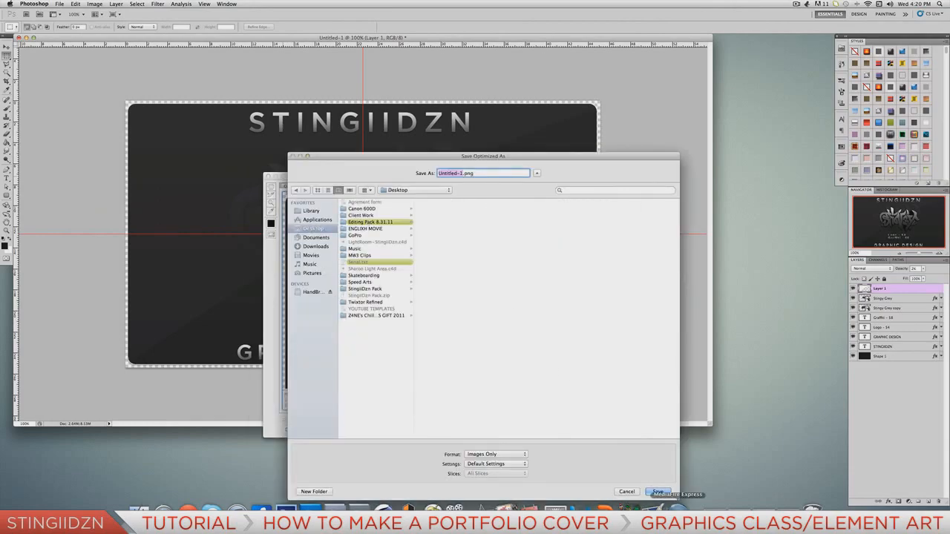
key(Return)
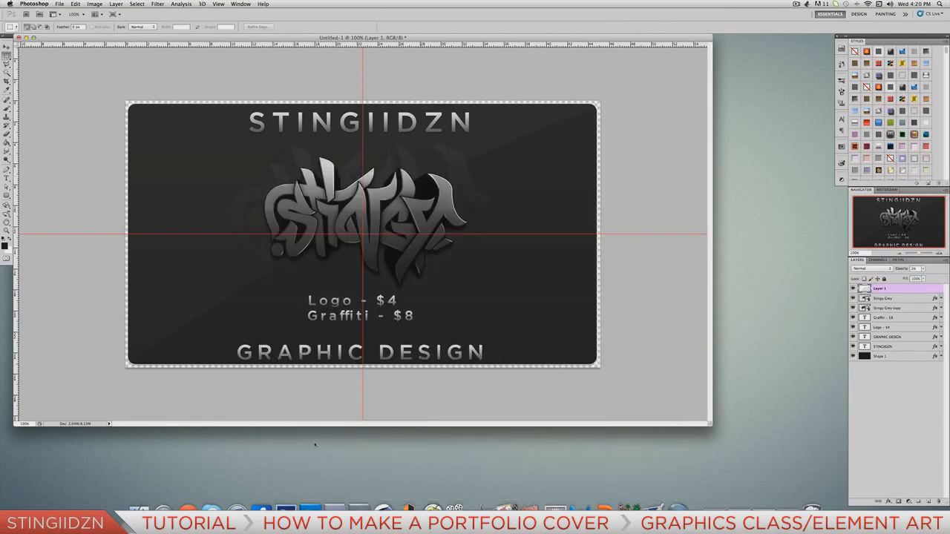
- Switch to Safari and open the look-and-feel editing page of the StingiiDzn deviantART portfolio at its Homepage Image section
click(163, 510)
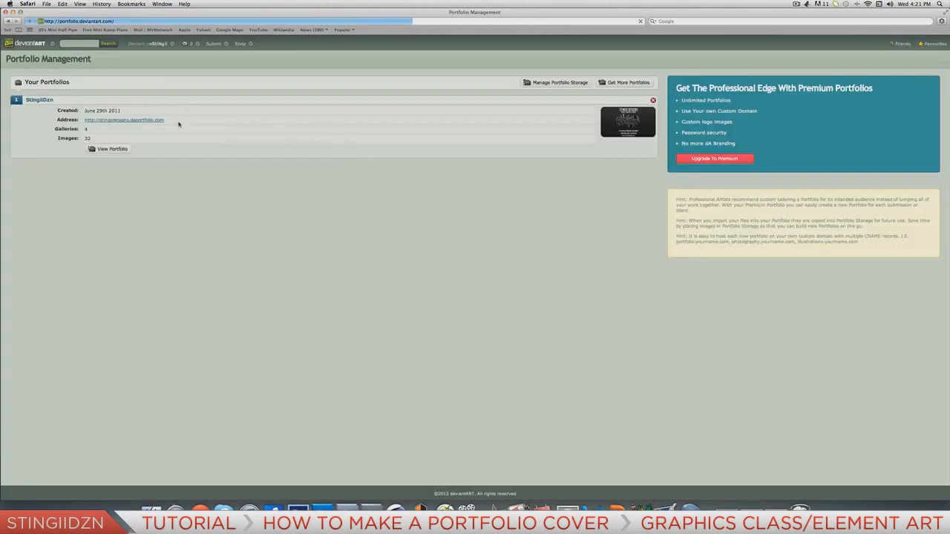
click(194, 148)
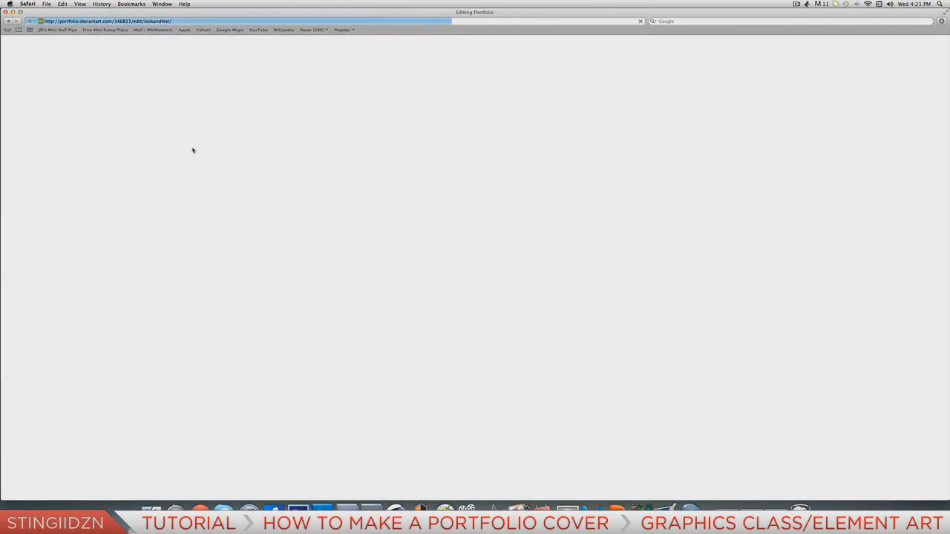
scroll(175, 202, down, 5)
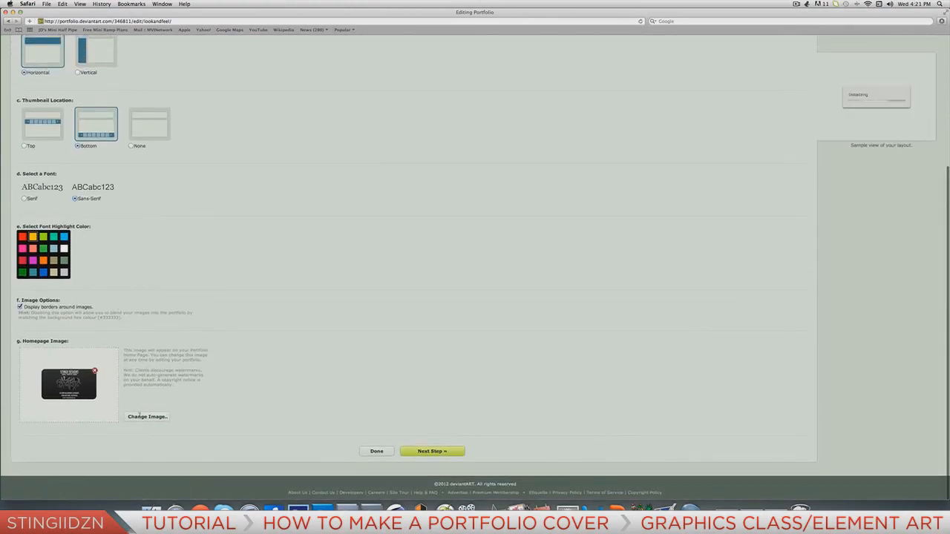
- Change the homepage image to Untitled-1.png, uploaded from the Desktop
click(146, 417)
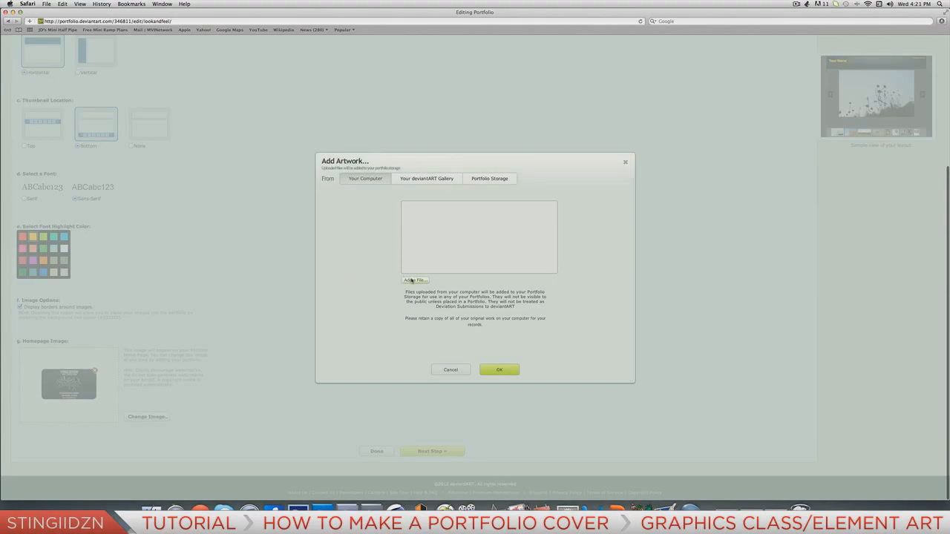
click(436, 277)
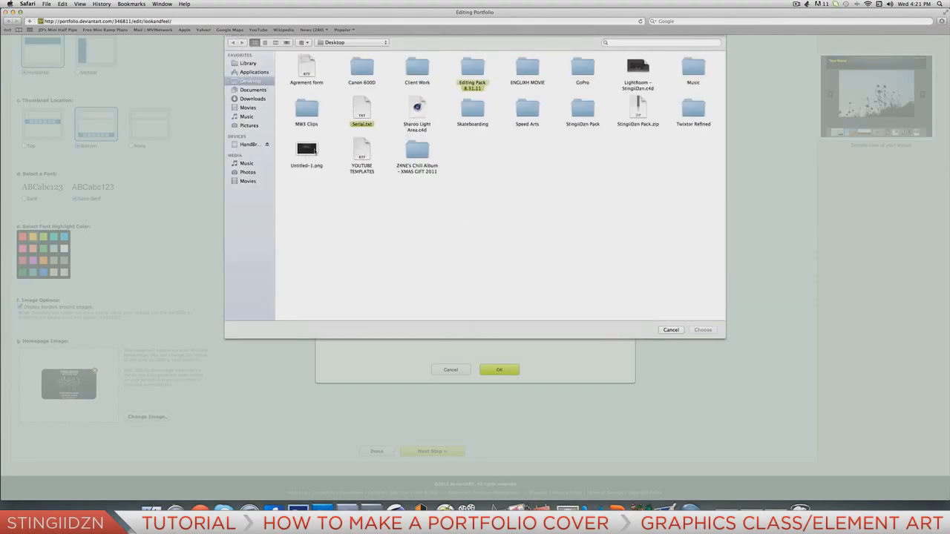
double_click(306, 150)
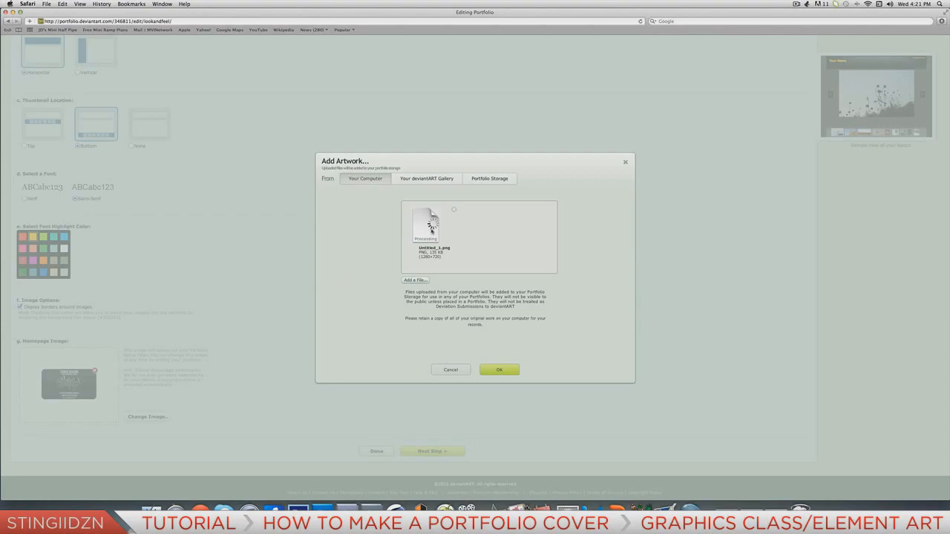
click(429, 227)
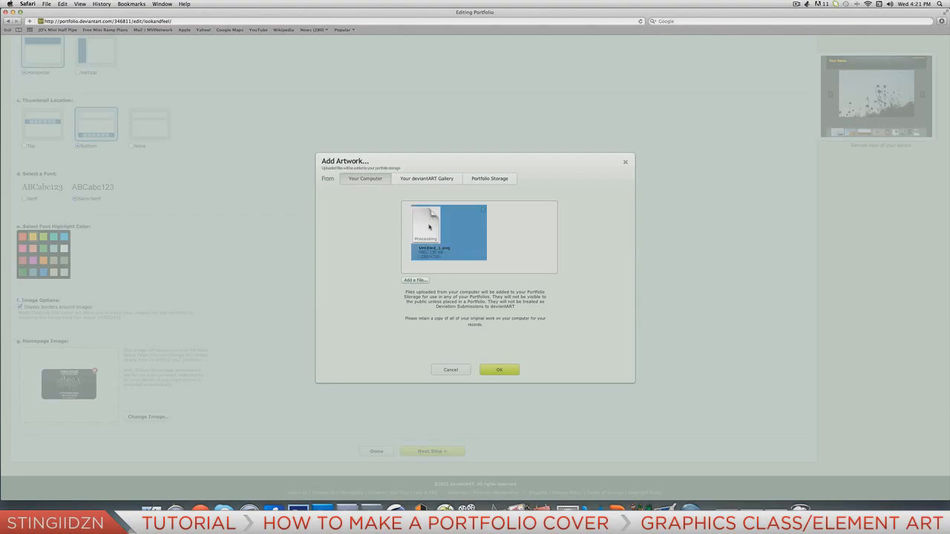
click(501, 371)
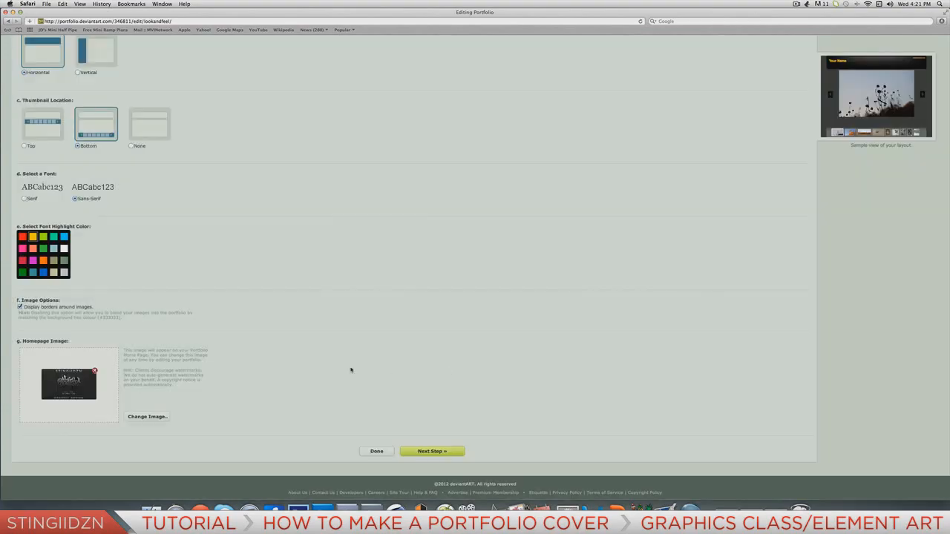
- Finish editing the portfolio and view its published home page
click(374, 451)
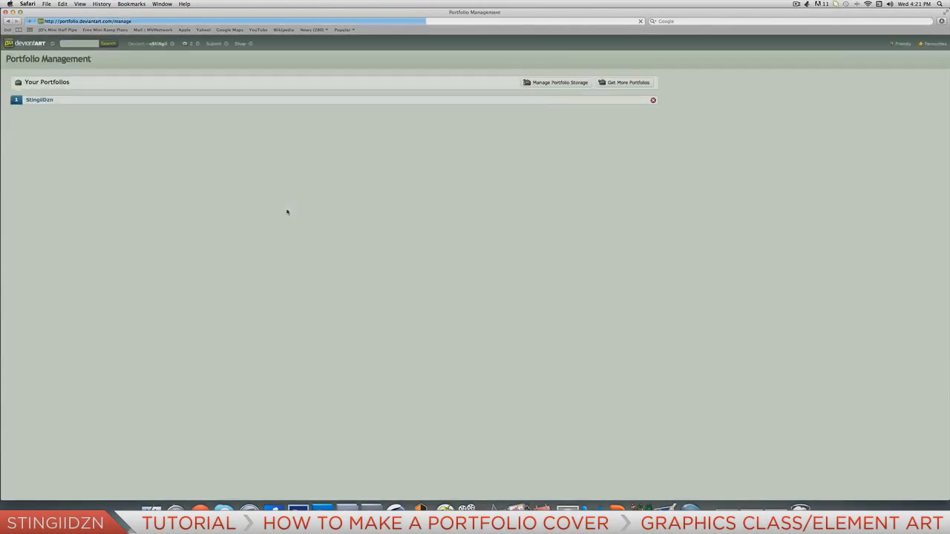
click(118, 150)
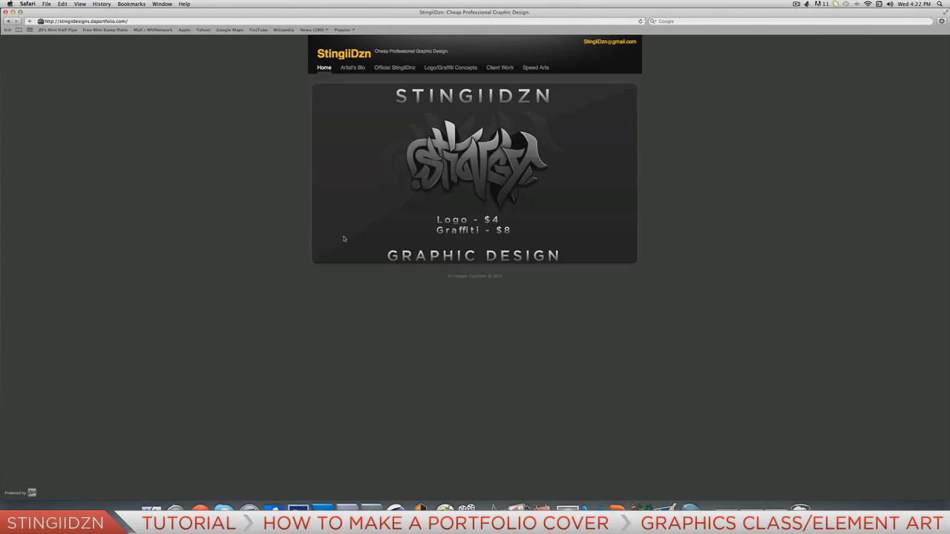
click(795, 5)
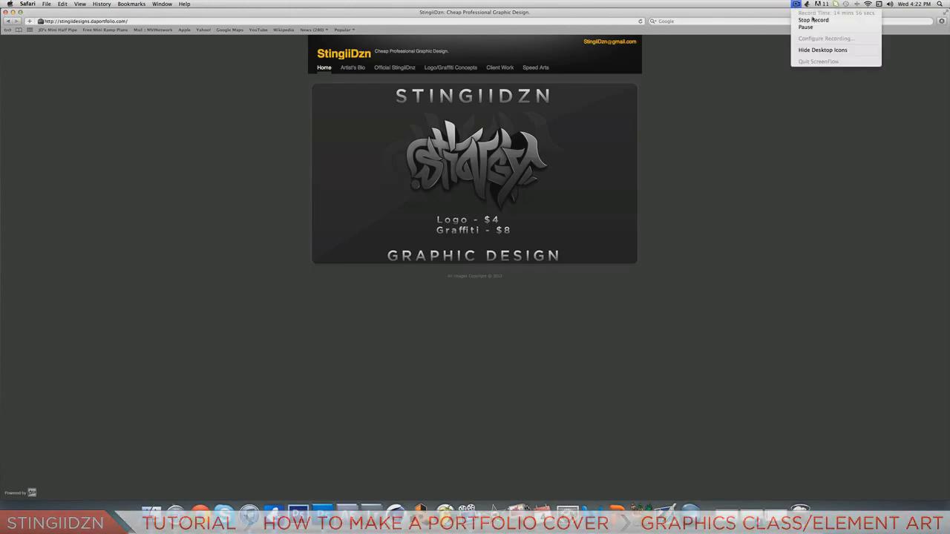